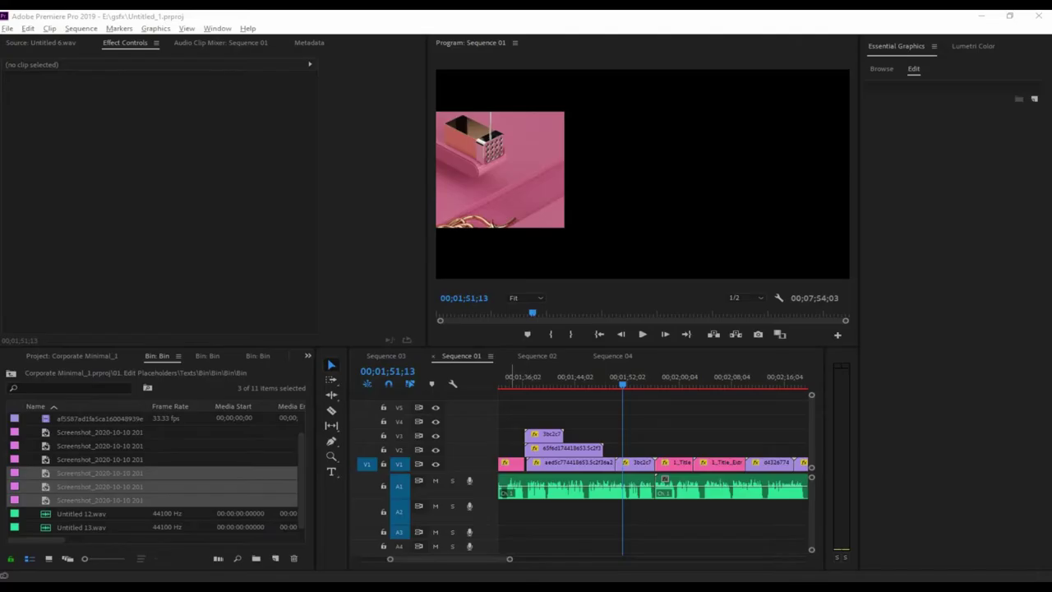
# - Export Sequence 01's work area as H.264 to E:\gd trend 2021\Sequence 01.mp4
pyautogui.click(6, 28)
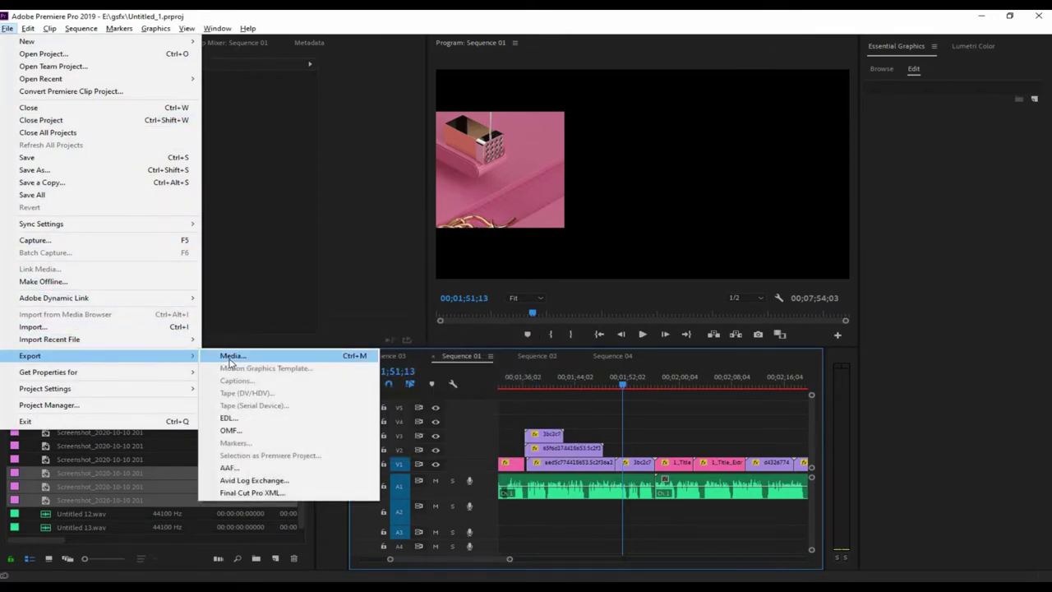
pyautogui.click(383, 366)
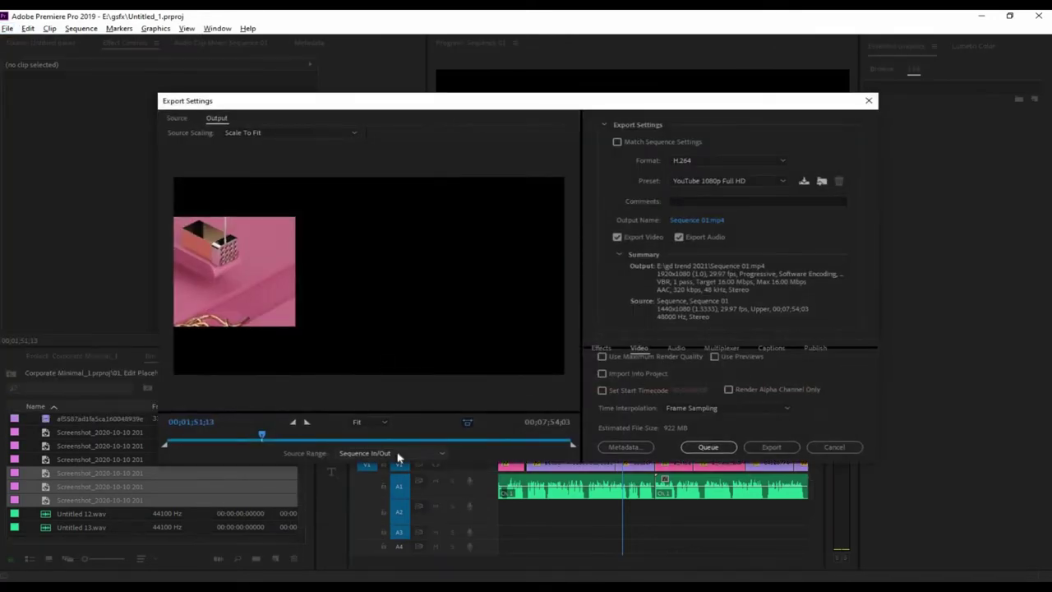
pyautogui.click(400, 454)
pyautogui.click(393, 491)
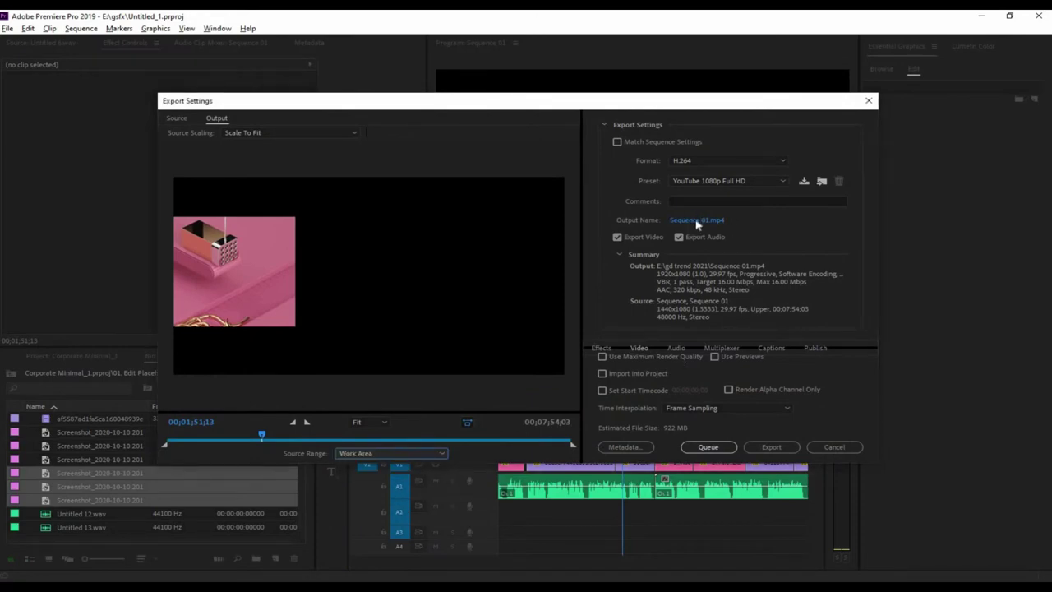
pyautogui.click(697, 220)
pyautogui.click(708, 526)
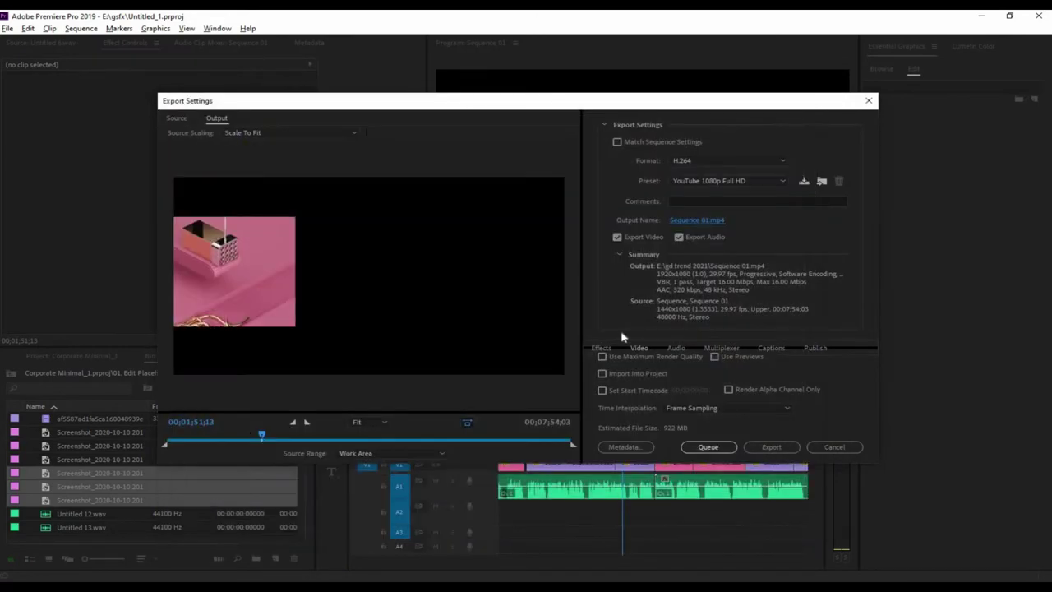
pyautogui.click(771, 448)
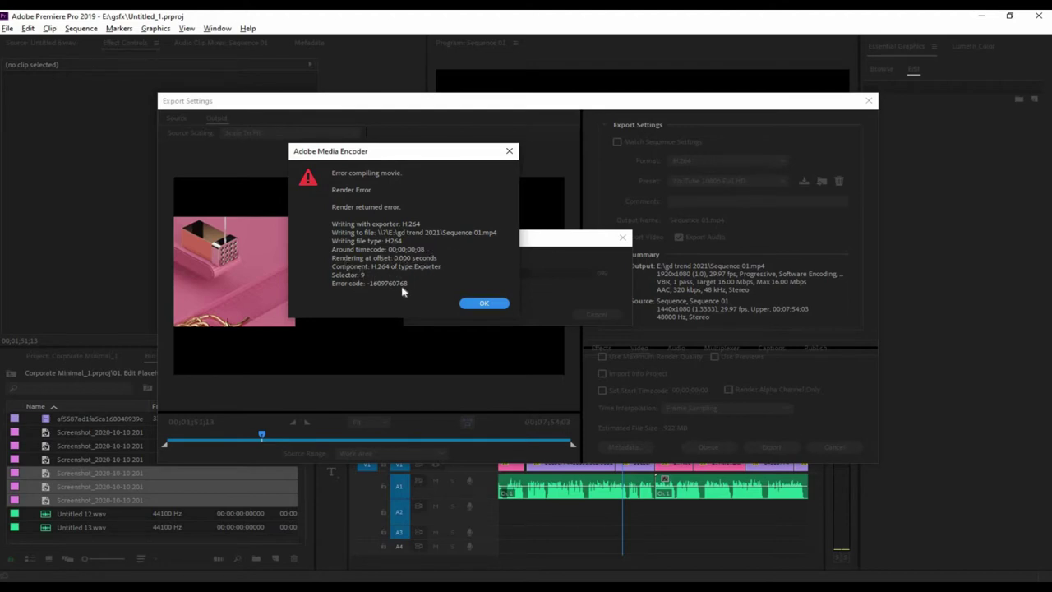
# - Dismiss the render error and bring up a hidden system tray icon's context menu
pyautogui.click(479, 303)
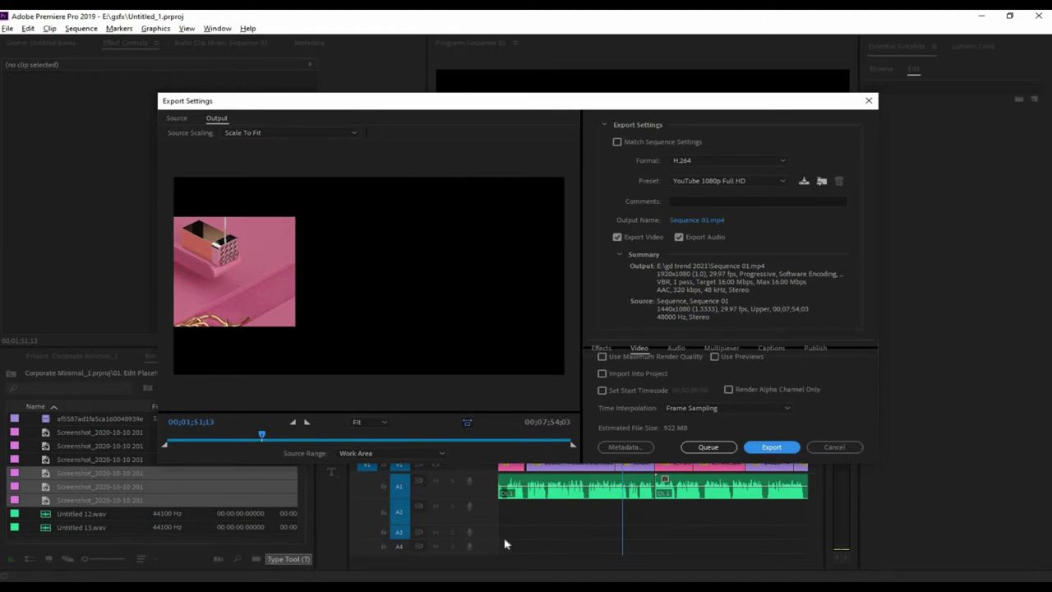
pyautogui.click(954, 585)
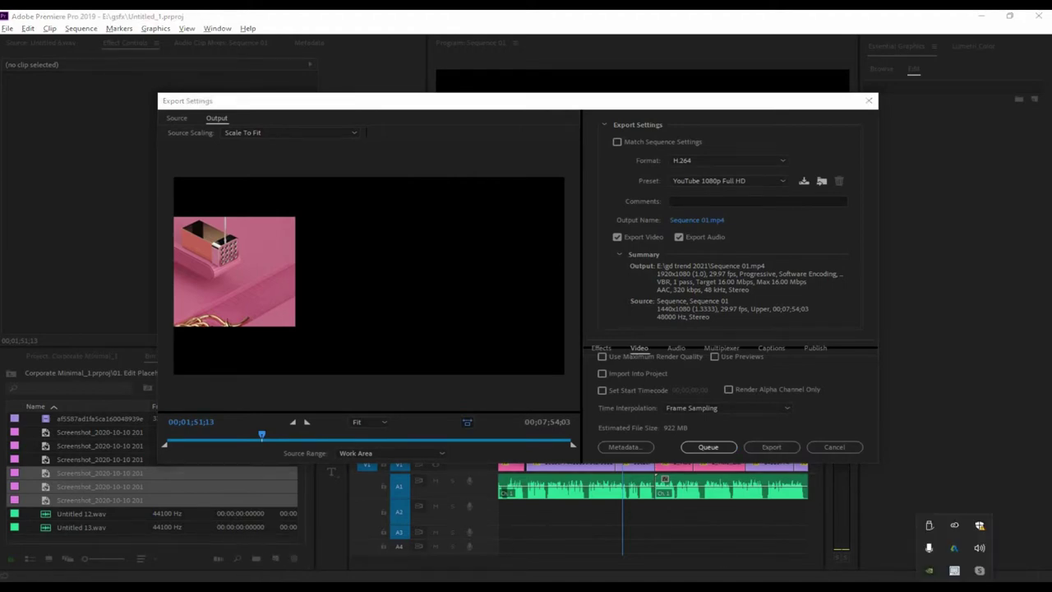
pyautogui.rightClick(954, 570)
# - Start a new project, declining to overwrite the existing Untitled project
pyautogui.click(953, 550)
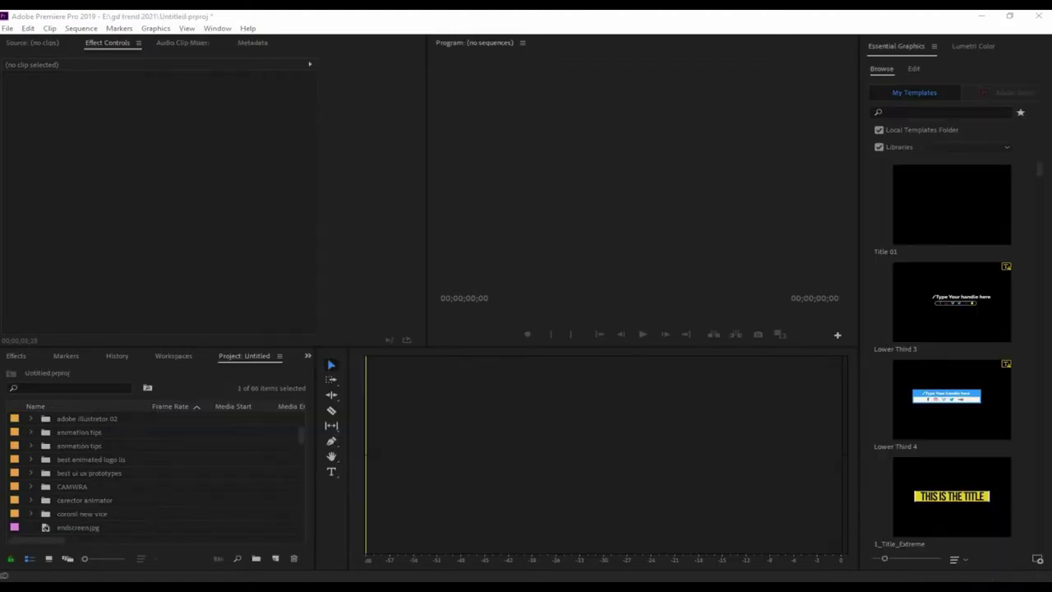
pyautogui.click(8, 28)
pyautogui.moveTo(21, 43)
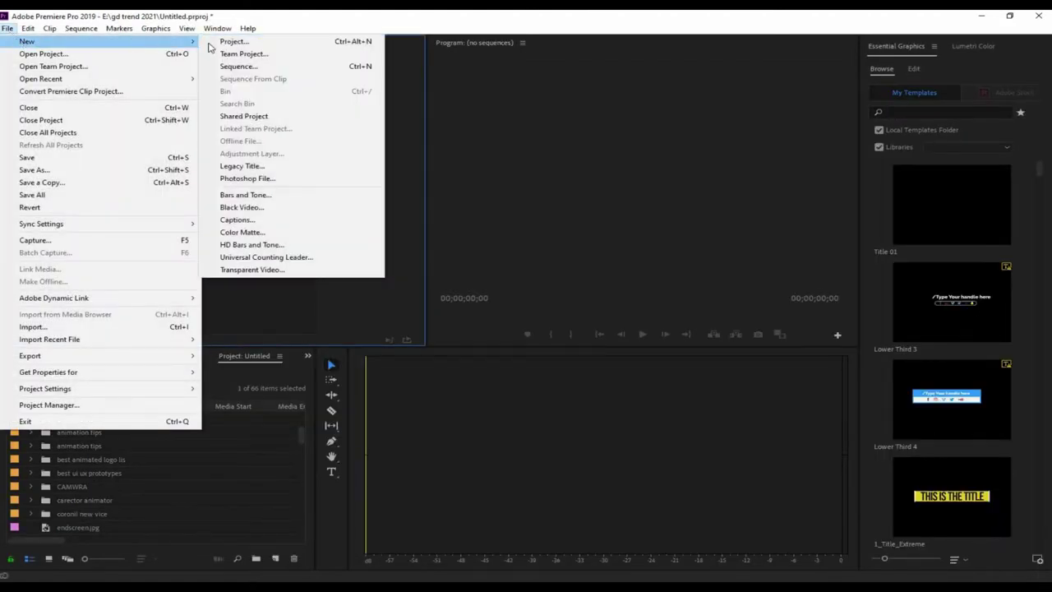
pyautogui.click(243, 48)
pyautogui.click(624, 468)
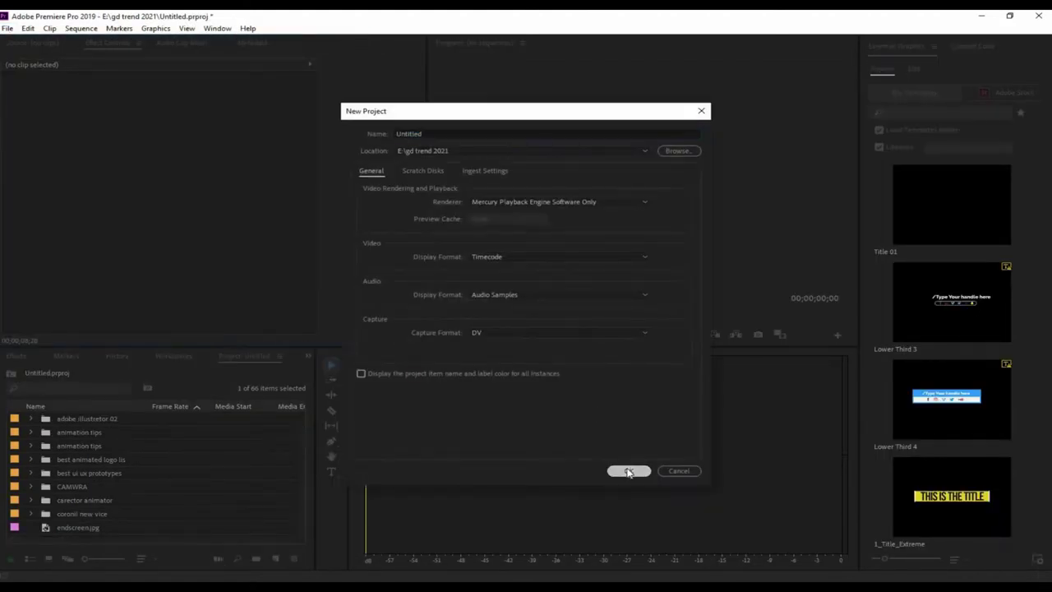
pyautogui.click(621, 311)
pyautogui.click(630, 469)
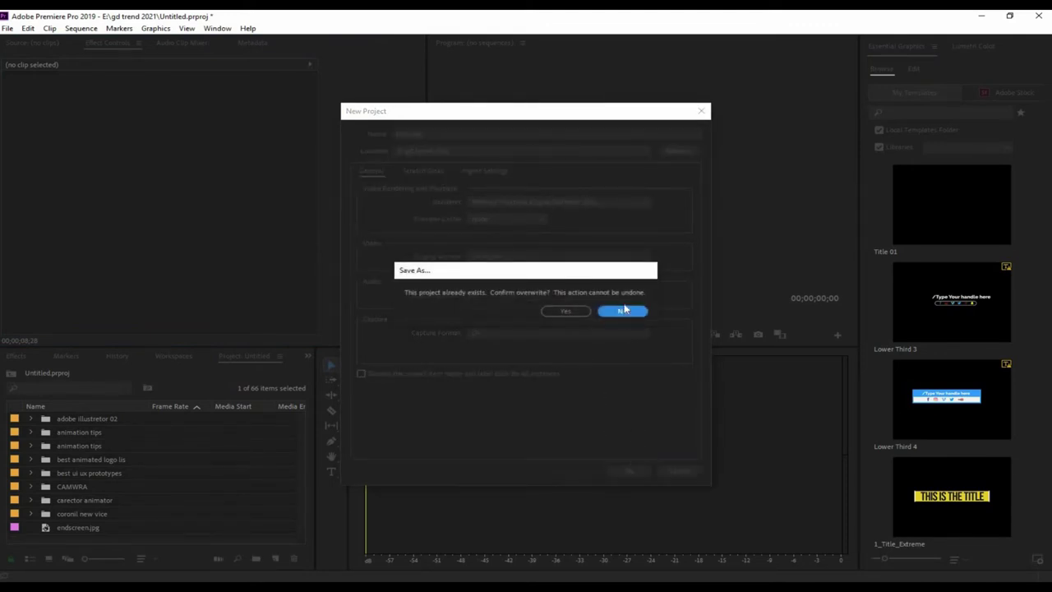
pyautogui.click(620, 311)
# - Name the new project gamr and create it in E:\gd trend 2021
pyautogui.click(453, 134)
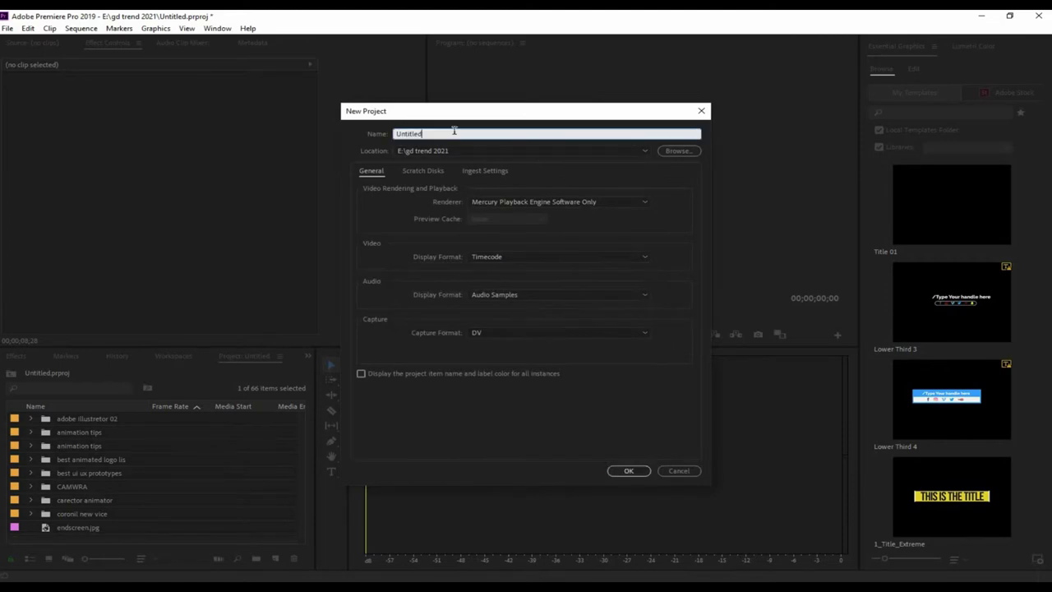
pyautogui.hotkey('ctrl', 'a')
pyautogui.write('g')
pyautogui.click(629, 471)
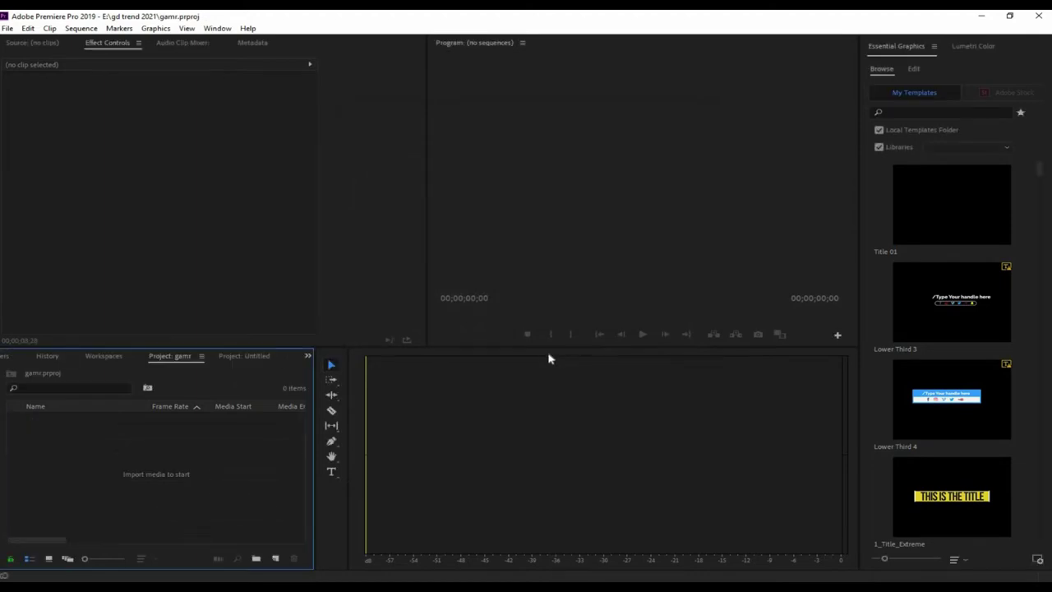
# - Import the entire Untitled.prproj project into gamr, which still lists 0 items
pyautogui.click(7, 28)
pyautogui.click(95, 329)
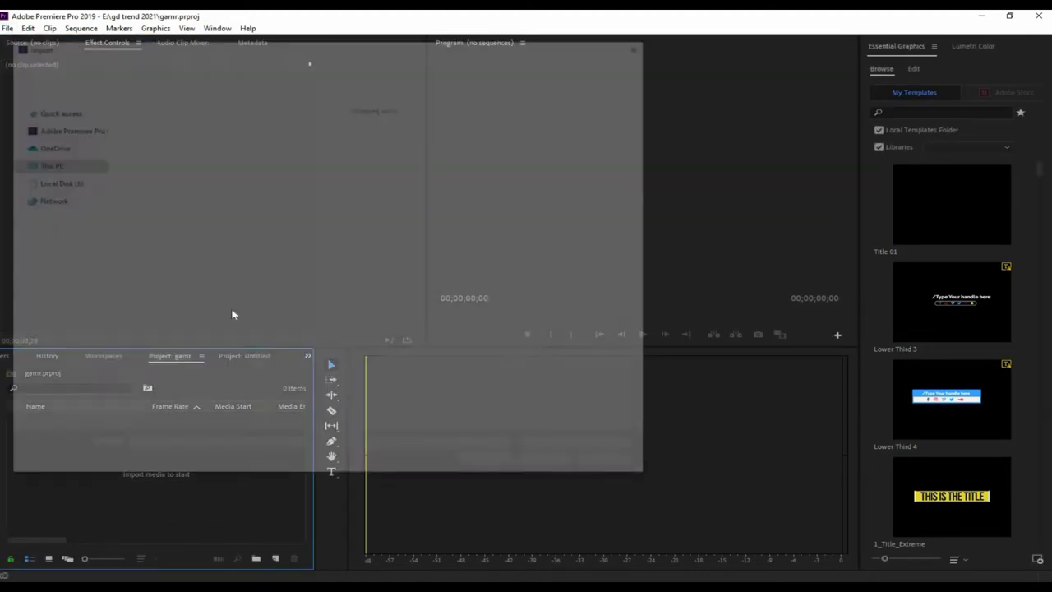
pyautogui.scroll(-3, 389, 279)
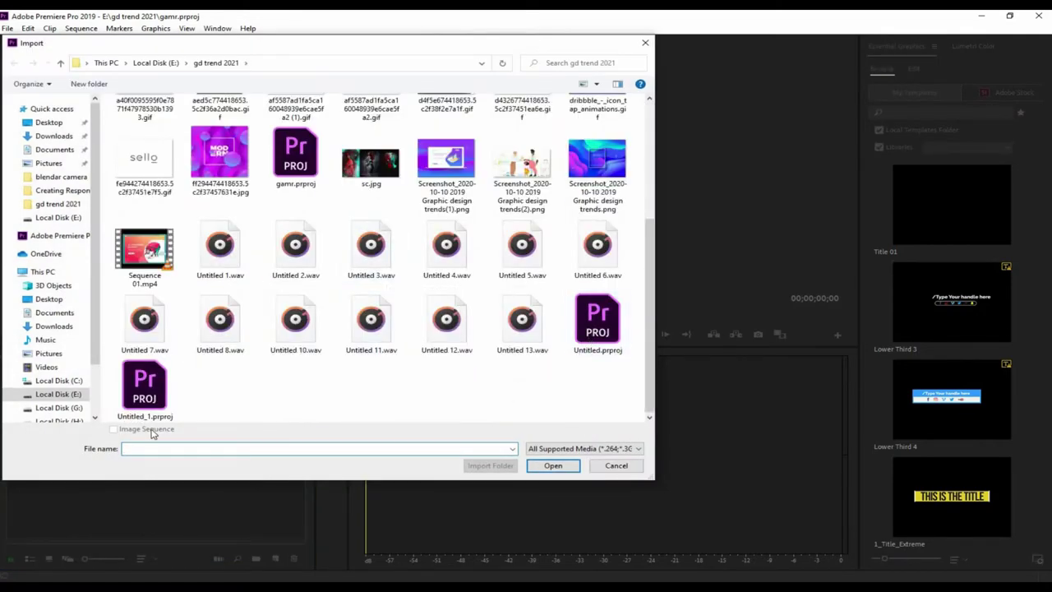
pyautogui.doubleClick(598, 321)
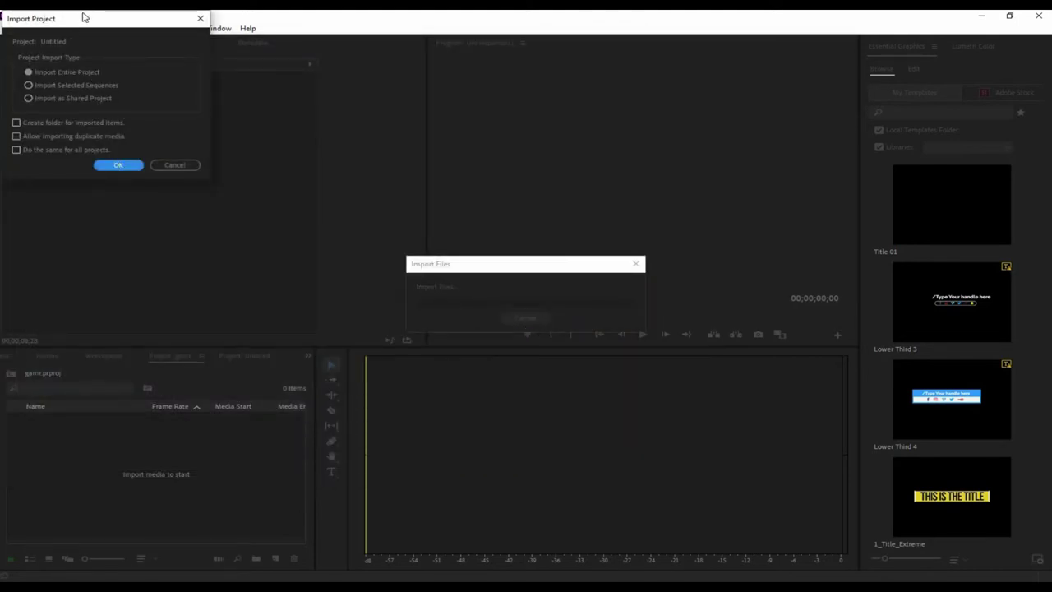
pyautogui.moveTo(82, 16); pyautogui.dragTo(416, 263)
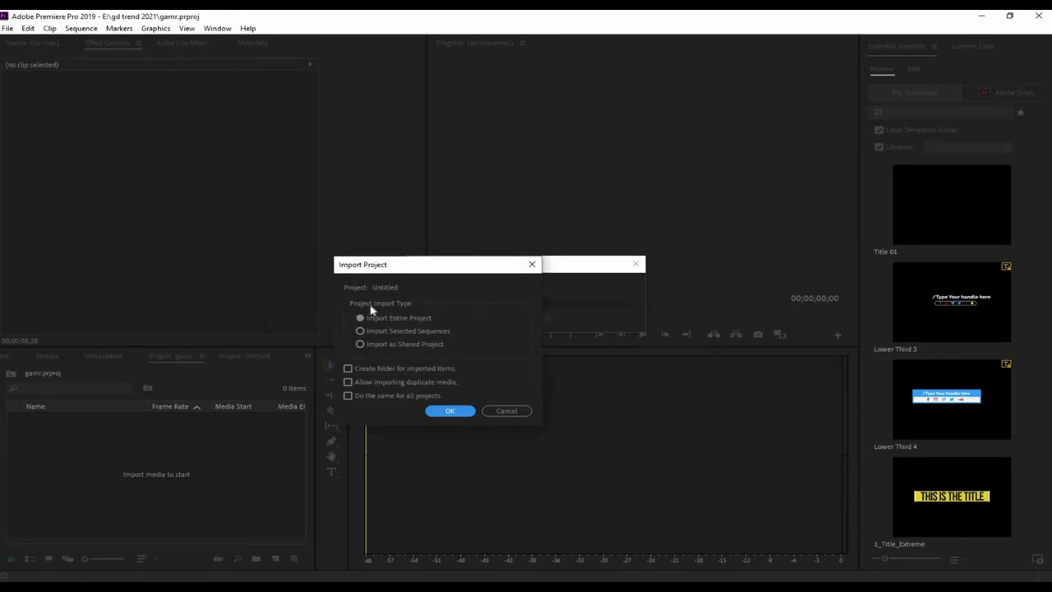
pyautogui.click(456, 418)
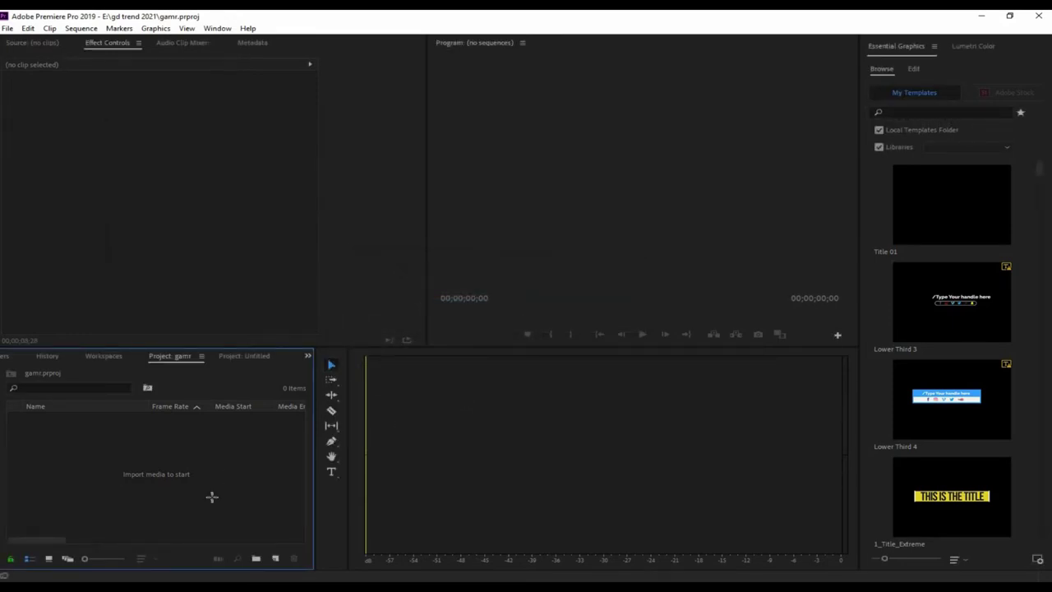
pyautogui.click(7, 28)
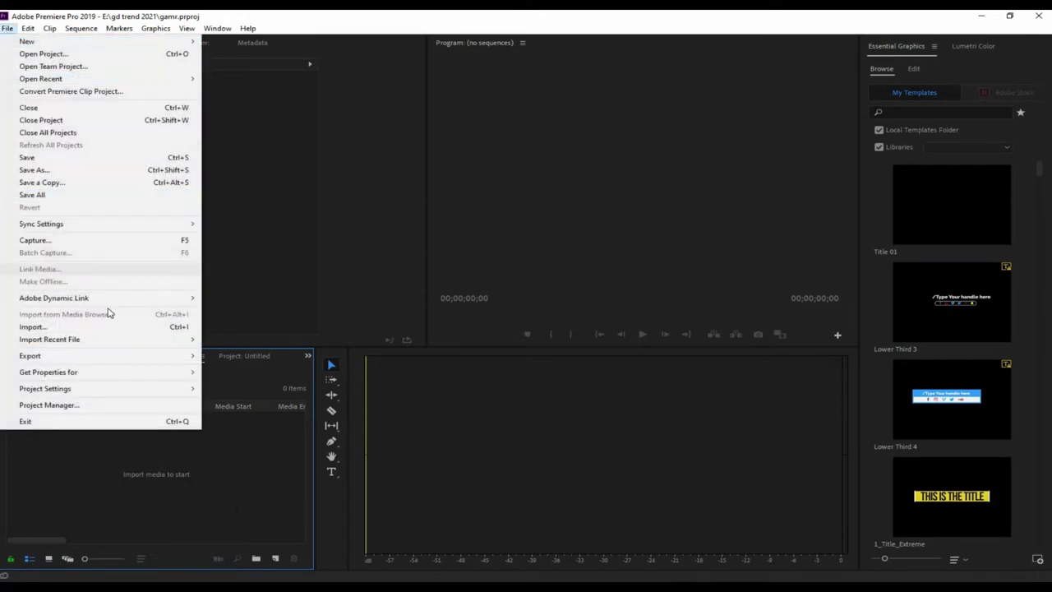
# - Import the entire Untitled project into gamr again
pyautogui.click(110, 329)
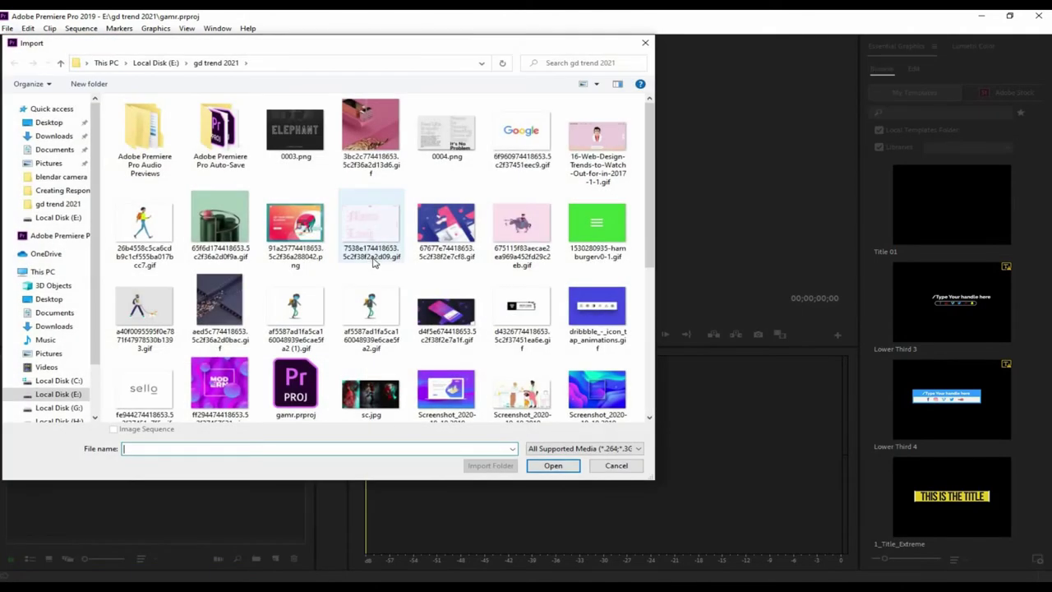
pyautogui.scroll(-2, 381, 272)
pyautogui.doubleClick(147, 391)
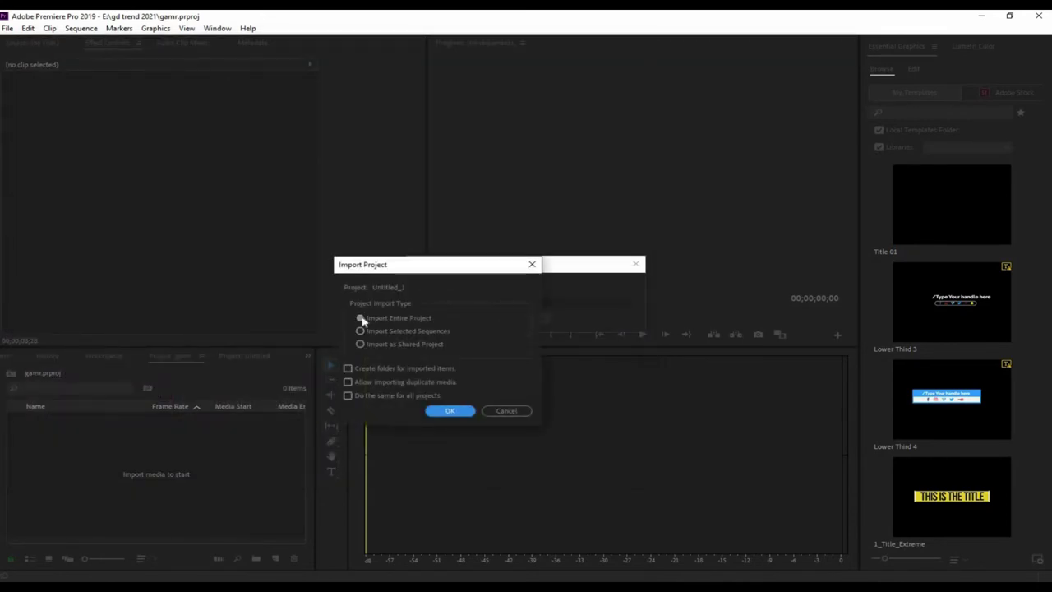
pyautogui.click(452, 411)
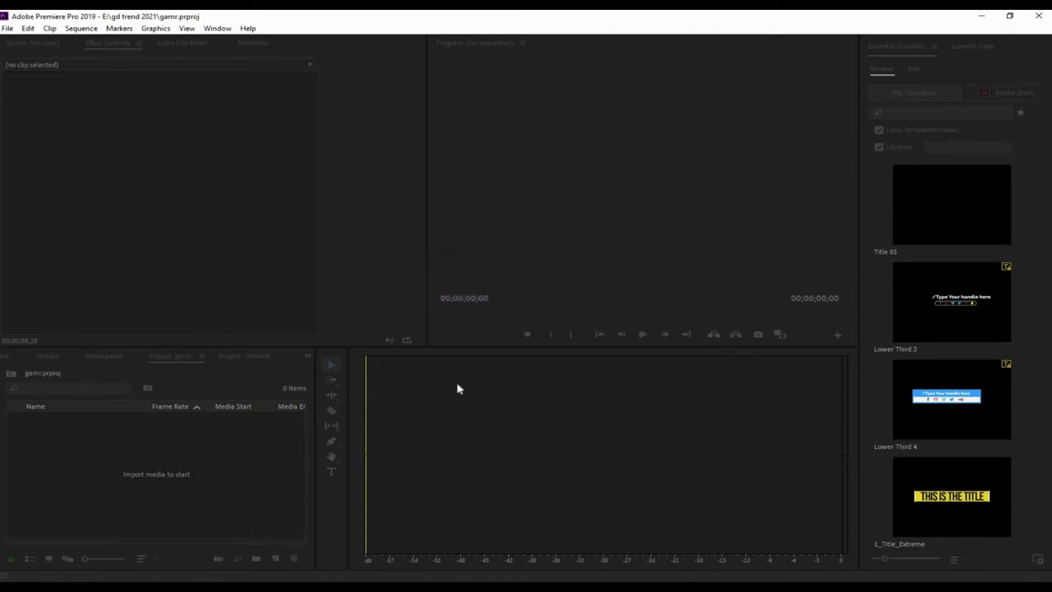
# - Scroll through the Project panel to review the 65 imported items
pyautogui.scroll(-2, 198, 458)
pyautogui.scroll(-2, 198, 459)
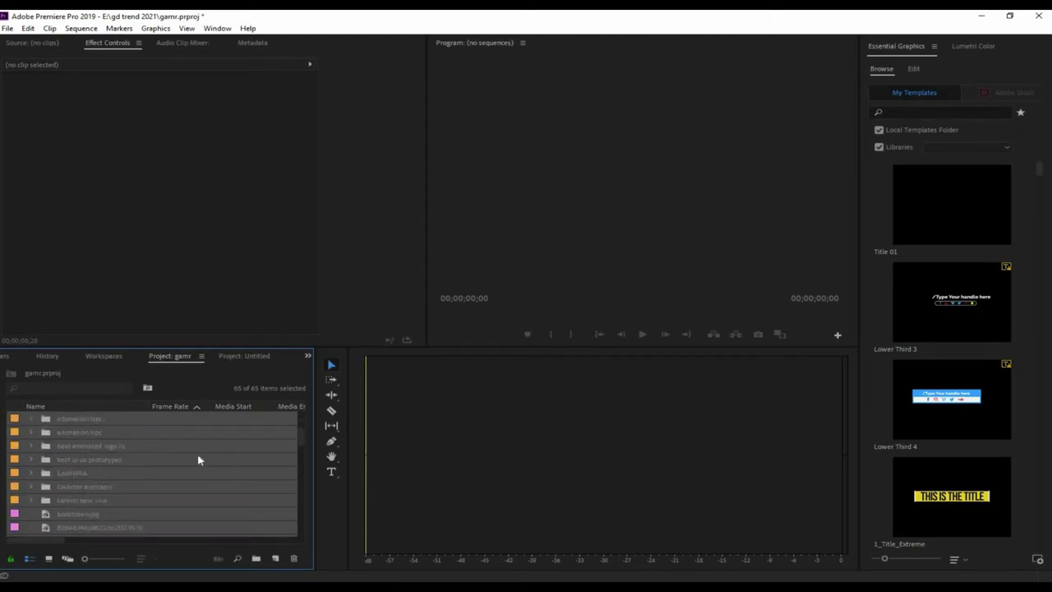
pyautogui.scroll(-2, 198, 458)
pyautogui.scroll(-2, 198, 461)
pyautogui.scroll(-2, 198, 458)
pyautogui.scroll(-2, 198, 458)
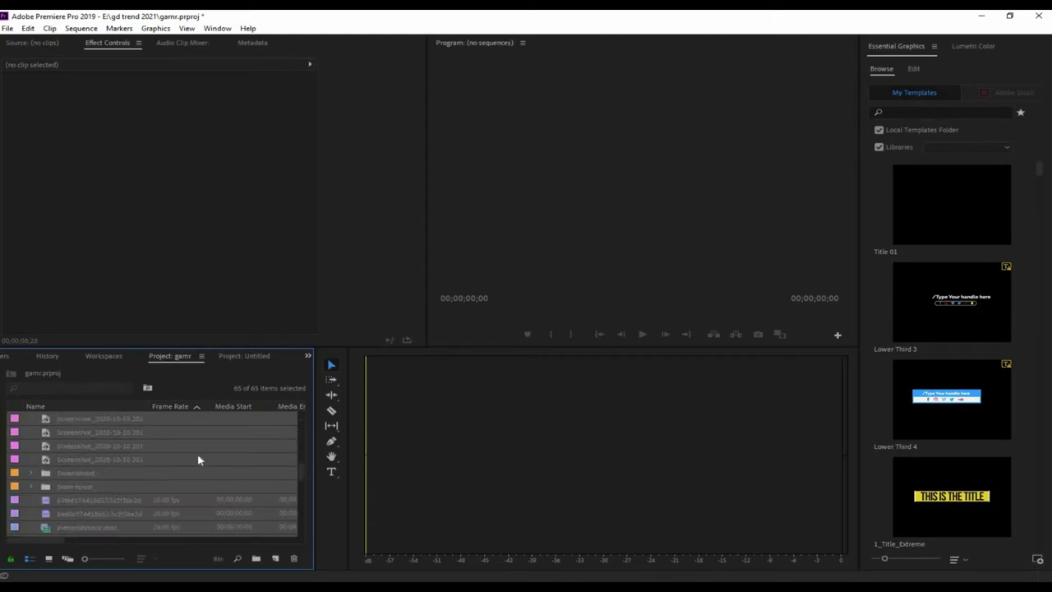
pyautogui.scroll(-1, 141, 491)
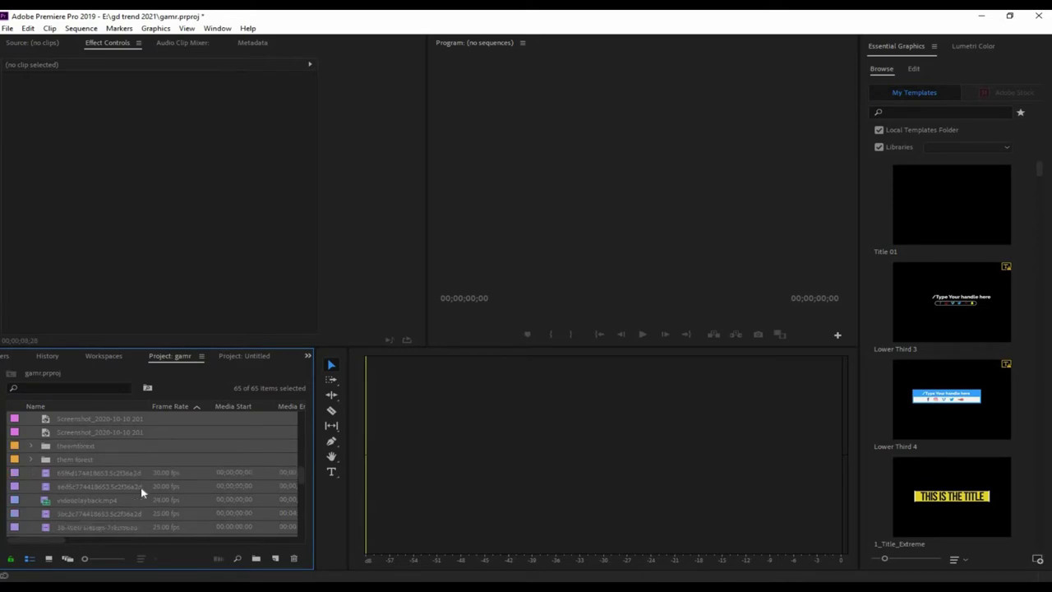
pyautogui.scroll(-1, 142, 491)
pyautogui.scroll(-2, 142, 491)
pyautogui.scroll(-1, 141, 491)
pyautogui.scroll(-1, 142, 492)
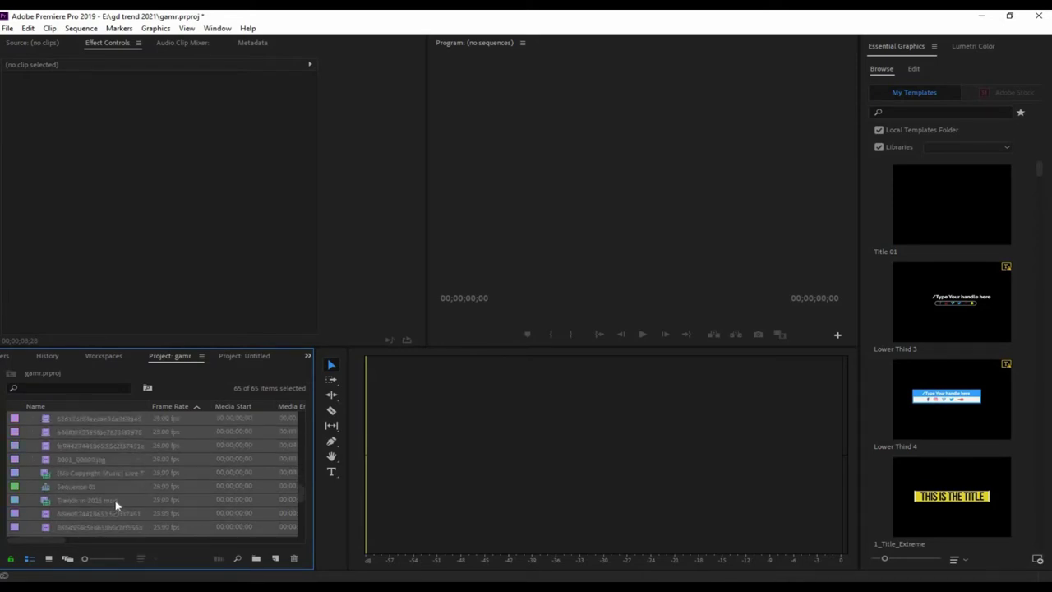
# - Nest Sequence 01 into a new sequence, changing sequence settings to match the clip
pyautogui.click(101, 487)
pyautogui.moveTo(50, 490); pyautogui.dragTo(541, 446)
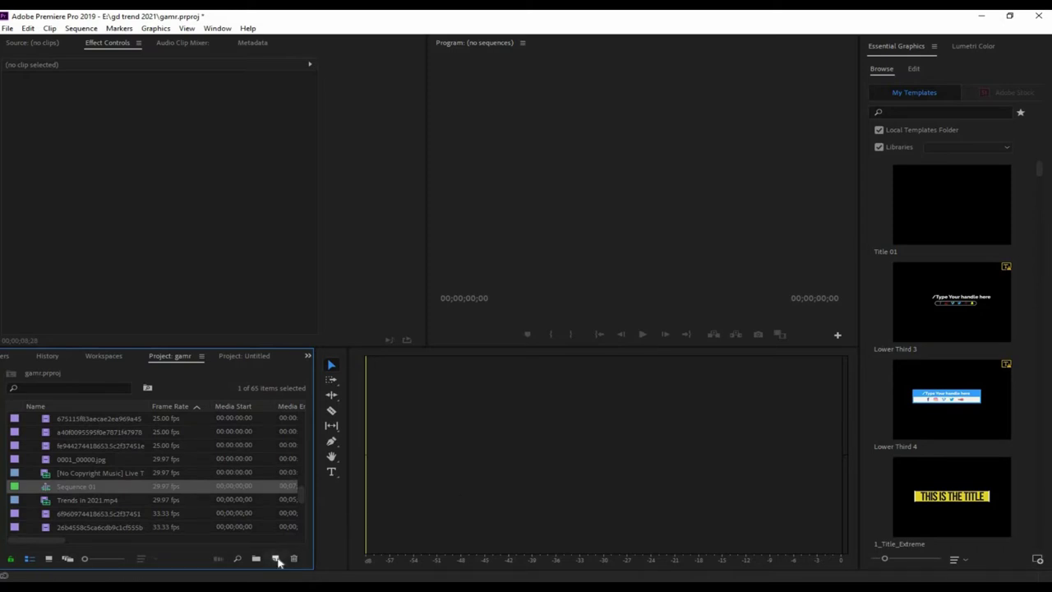
pyautogui.click(275, 558)
pyautogui.click(382, 428)
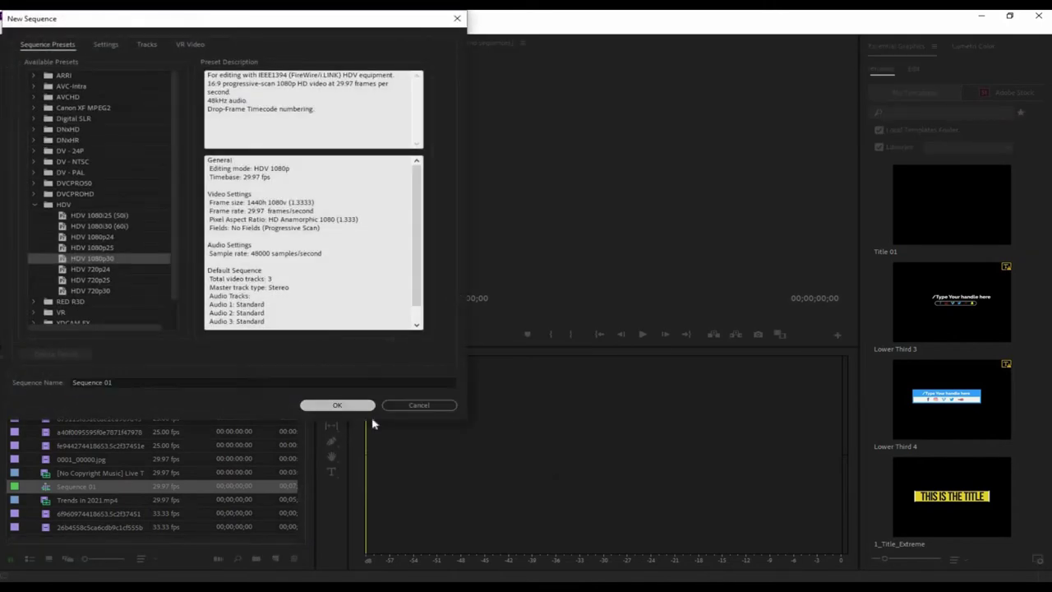
pyautogui.click(341, 406)
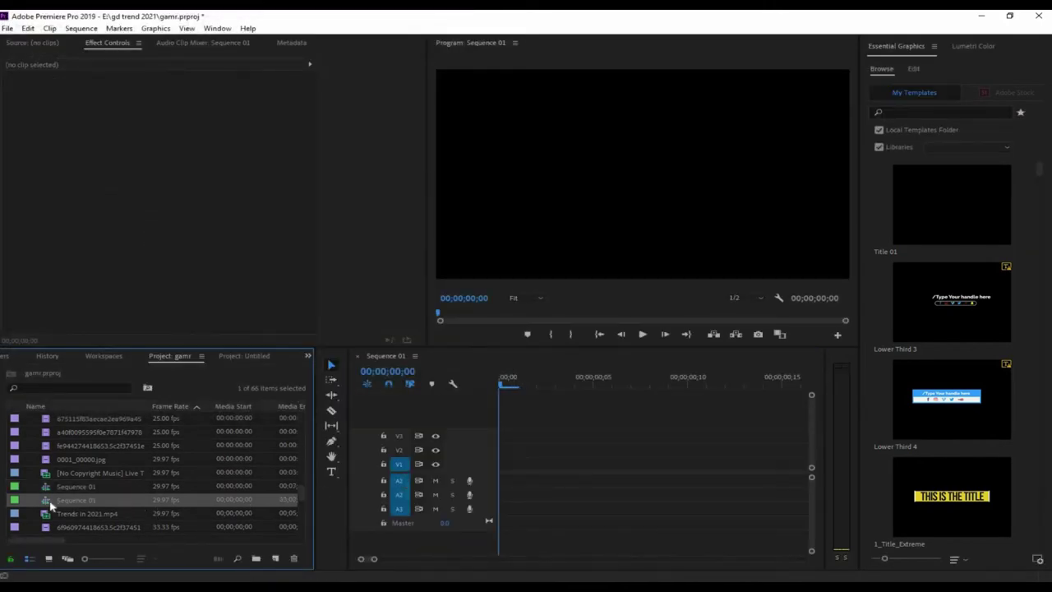
pyautogui.moveTo(51, 504)
pyautogui.mouseDown()
pyautogui.moveTo(526, 444)
pyautogui.moveTo(95, 508)
pyautogui.moveTo(503, 483)
pyautogui.mouseUp()
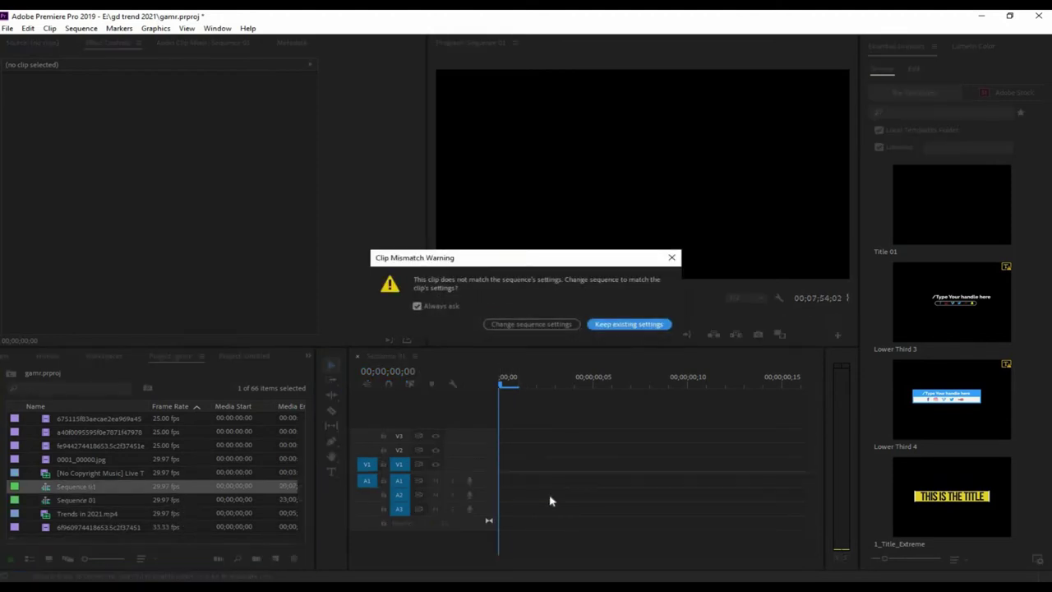
pyautogui.click(545, 326)
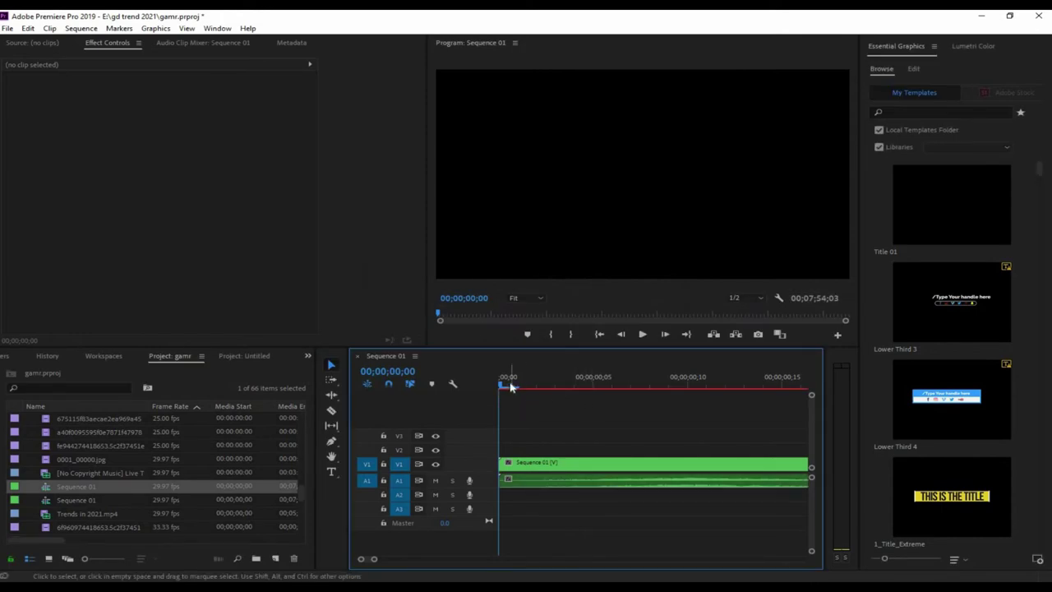
# - Scrub and play back the nested sequence to preview it
pyautogui.moveTo(509, 386)
pyautogui.mouseDown()
pyautogui.moveTo(583, 388)
pyautogui.moveTo(476, 387)
pyautogui.mouseUp()
pyautogui.press('space')
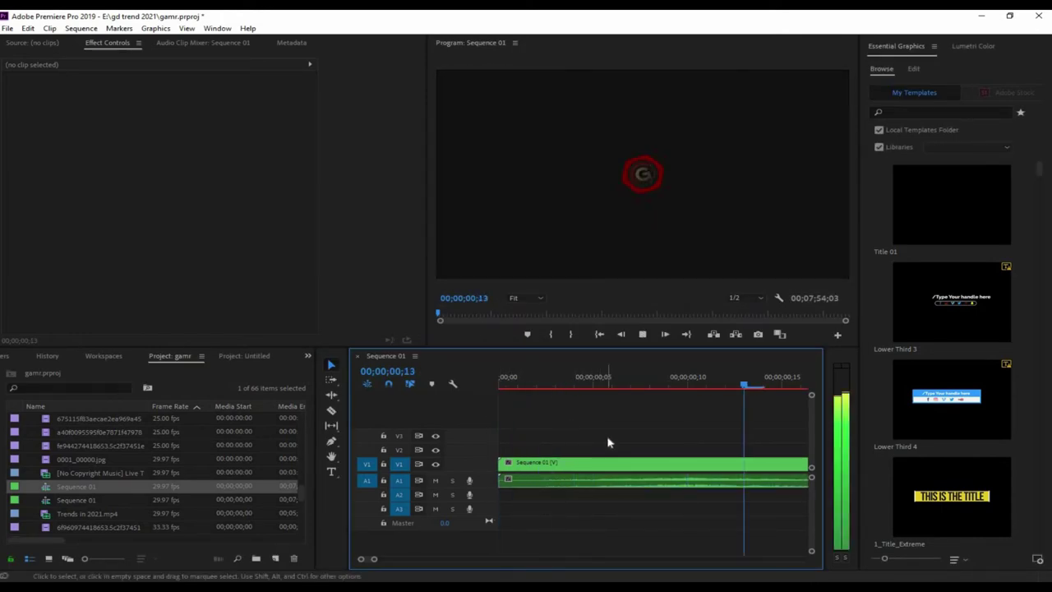
pyautogui.moveTo(374, 559); pyautogui.dragTo(708, 568)
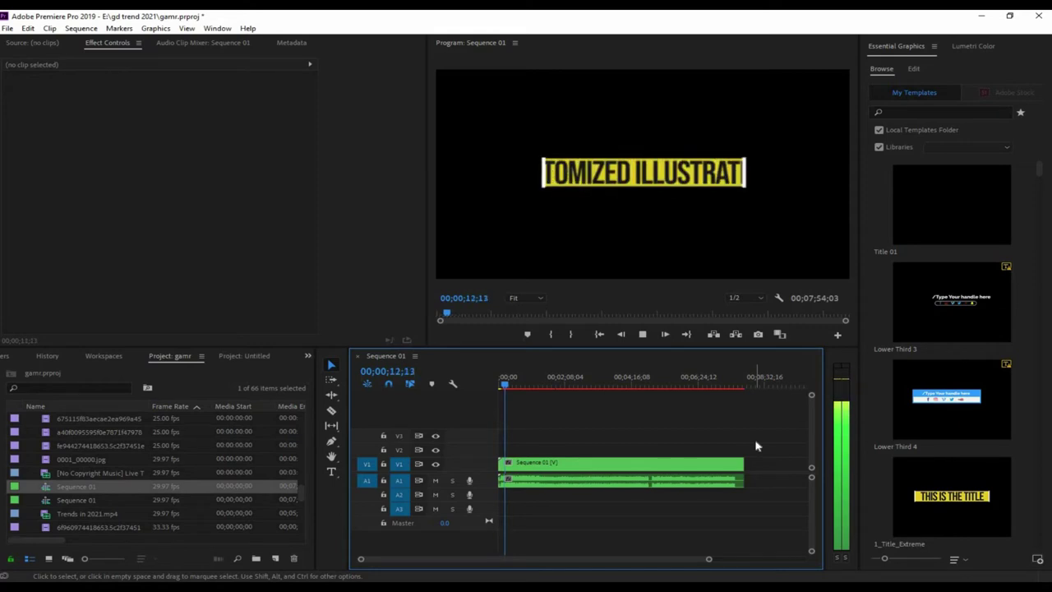
pyautogui.press('space')
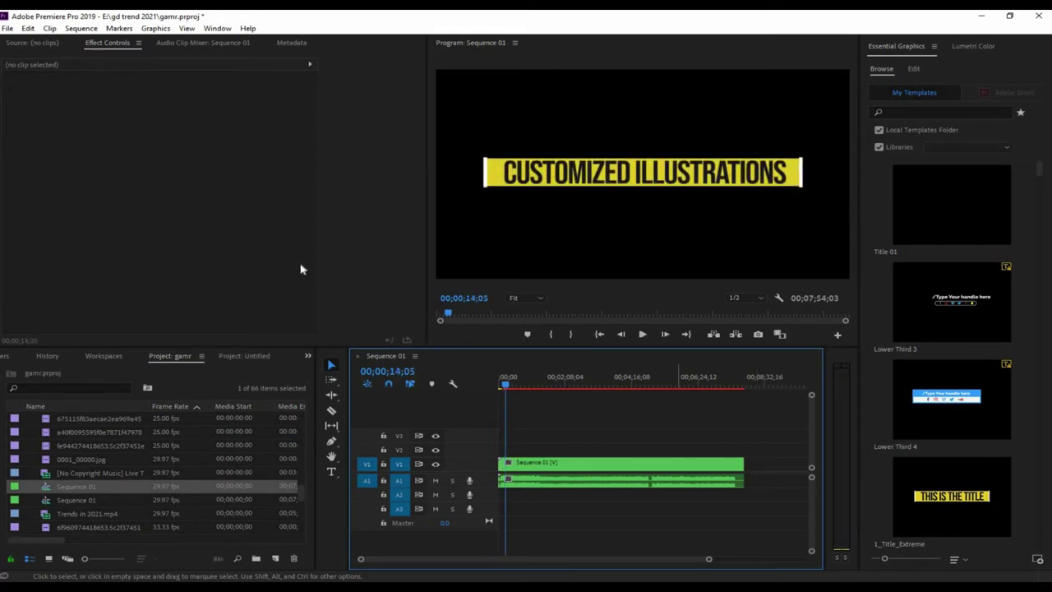
# - Set up a Work Area export with the YouTube 1080p Full HD preset, output test-01.mp4
pyautogui.click(8, 28)
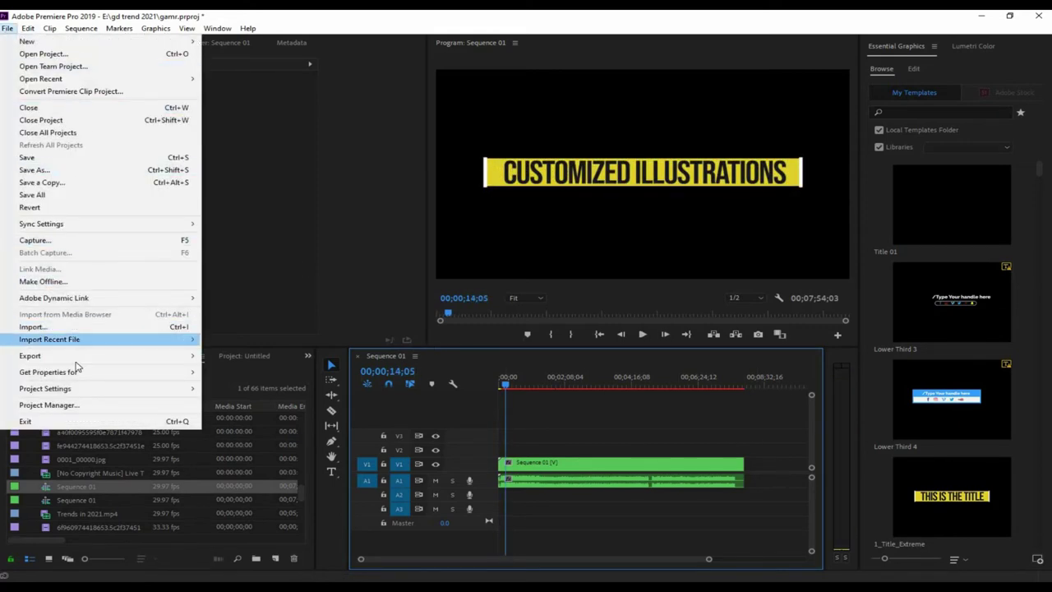
pyautogui.click(457, 378)
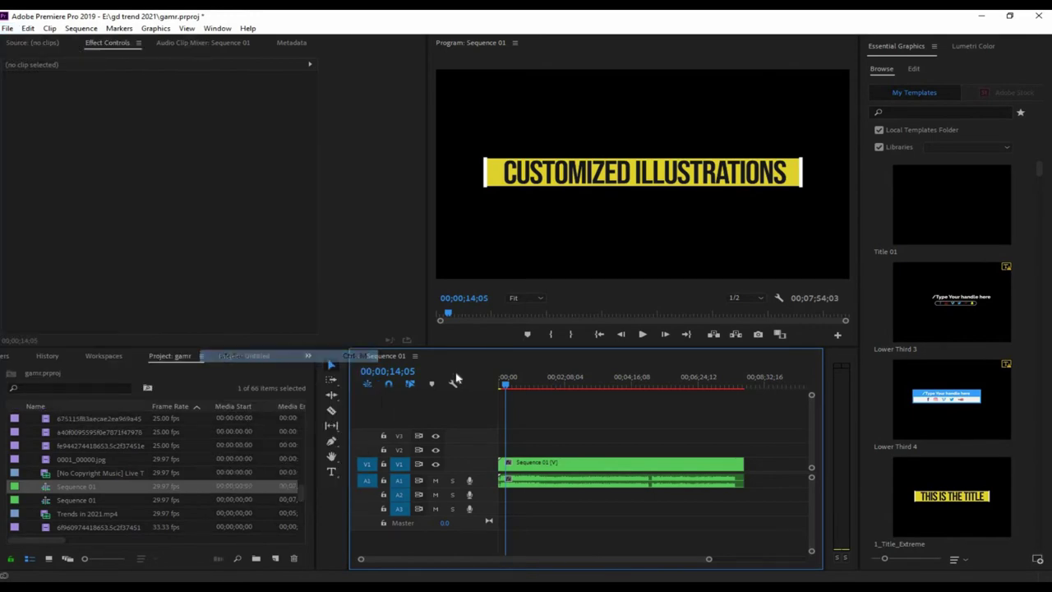
pyautogui.click(383, 453)
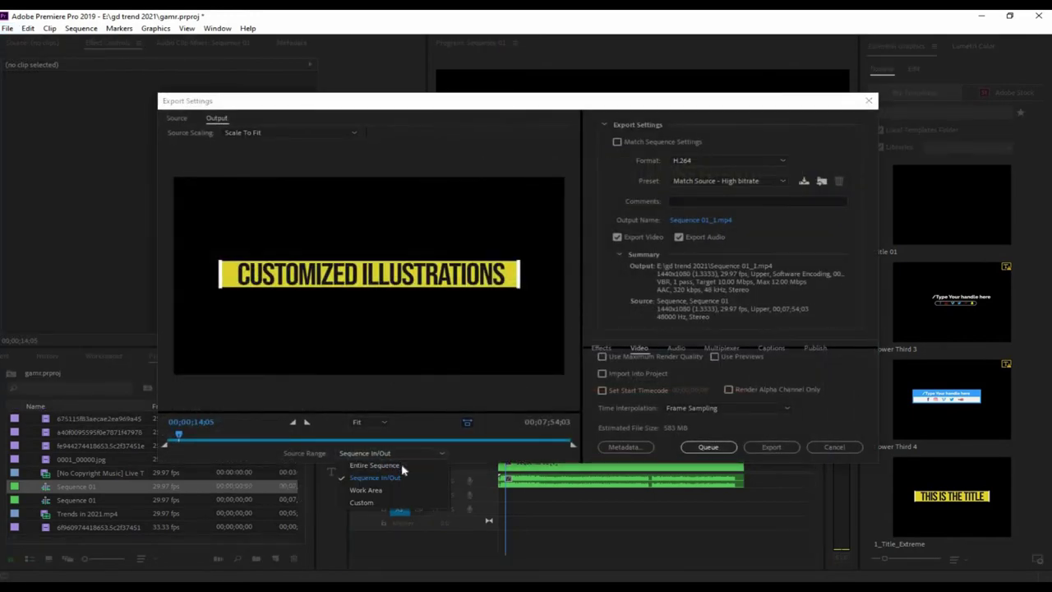
pyautogui.click(366, 491)
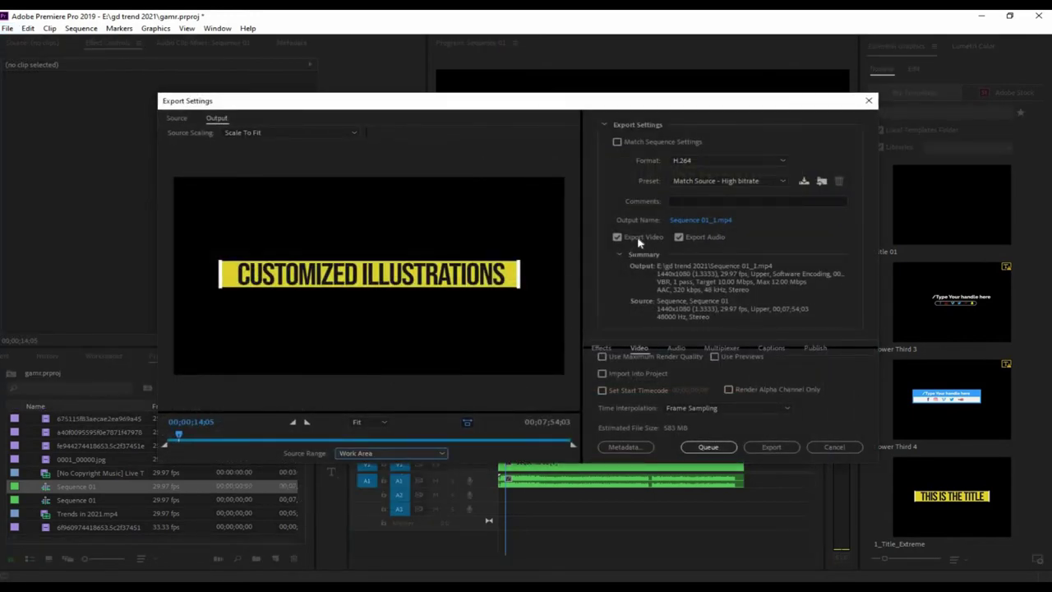
pyautogui.click(719, 182)
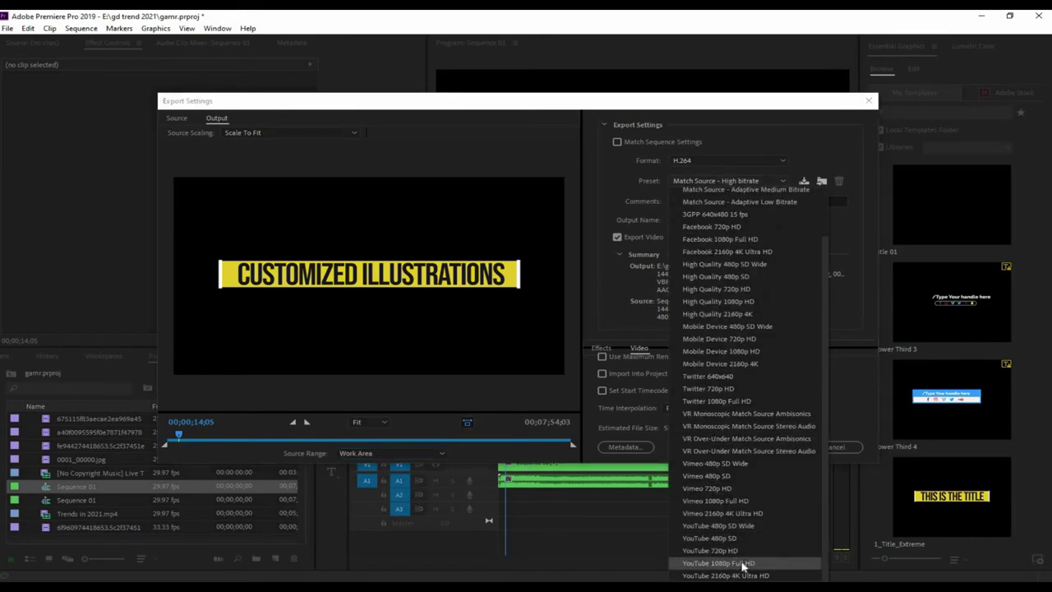
pyautogui.click(742, 563)
pyautogui.click(693, 220)
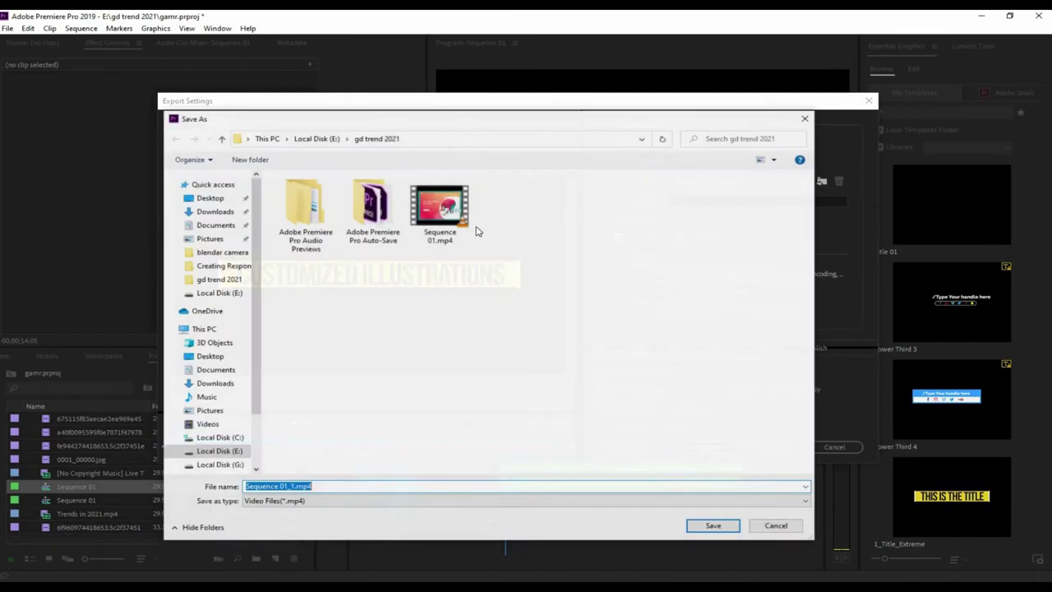
pyautogui.write('te')
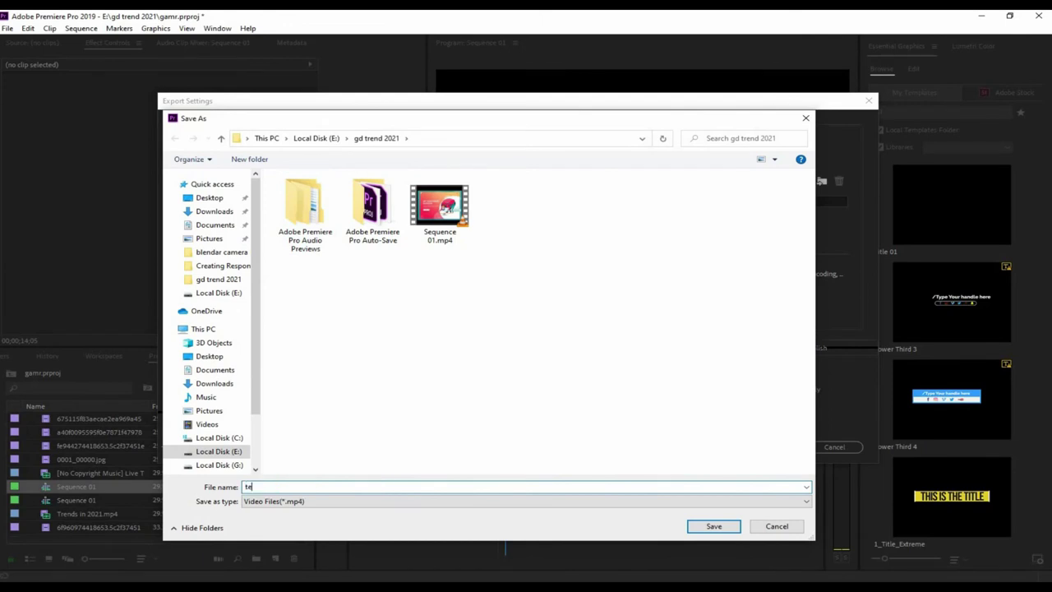
pyautogui.write('st-01')
pyautogui.click(711, 526)
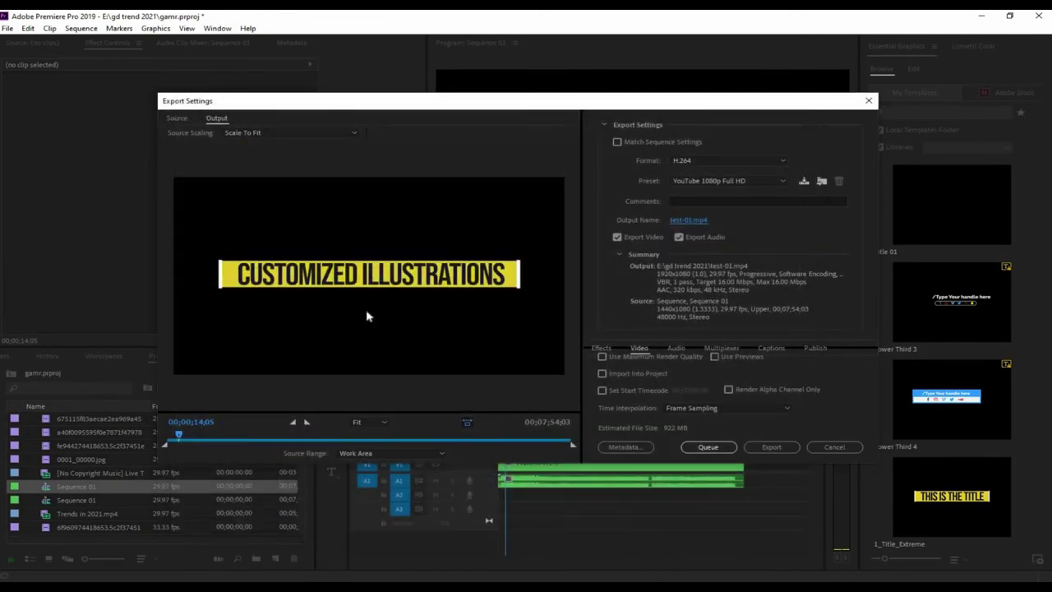
# - Start encoding Sequence 01 to test-01.mp4 and open File Explorer at This PC
pyautogui.click(770, 447)
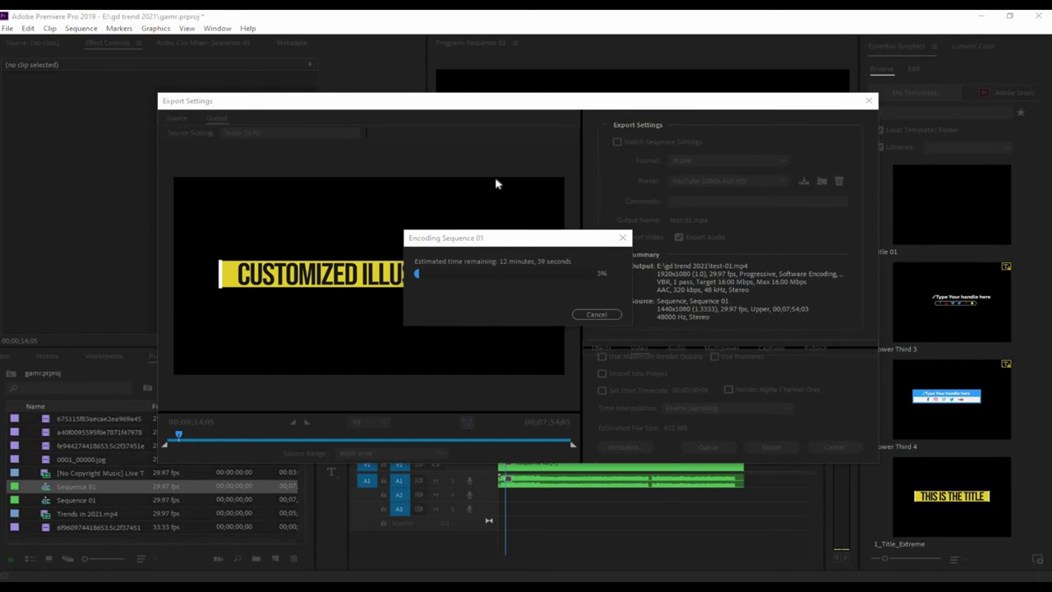
pyautogui.press('super+e')
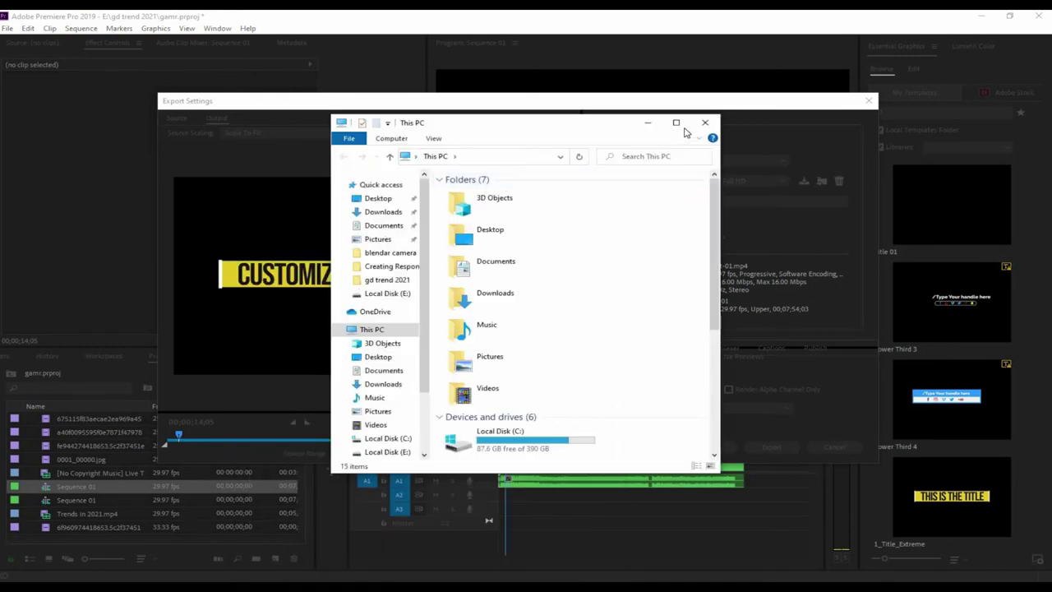
# - Maximize File Explorer, browse to E:\gd trend 2021, and bring up Sequence 01.mp4's context menu
pyautogui.click(678, 121)
pyautogui.click(53, 171)
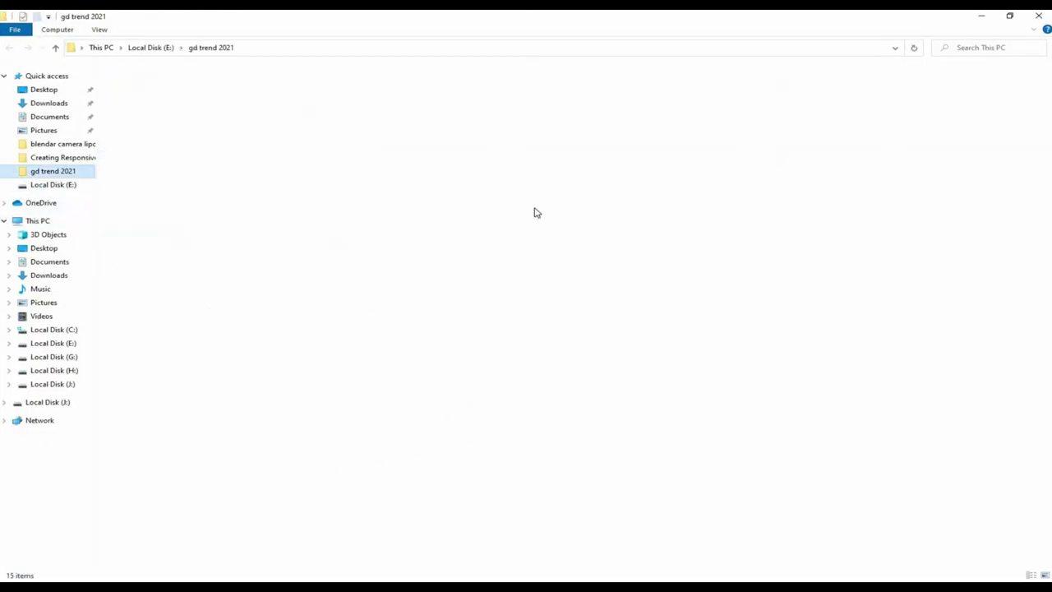
pyautogui.click(579, 473)
pyautogui.press('s')
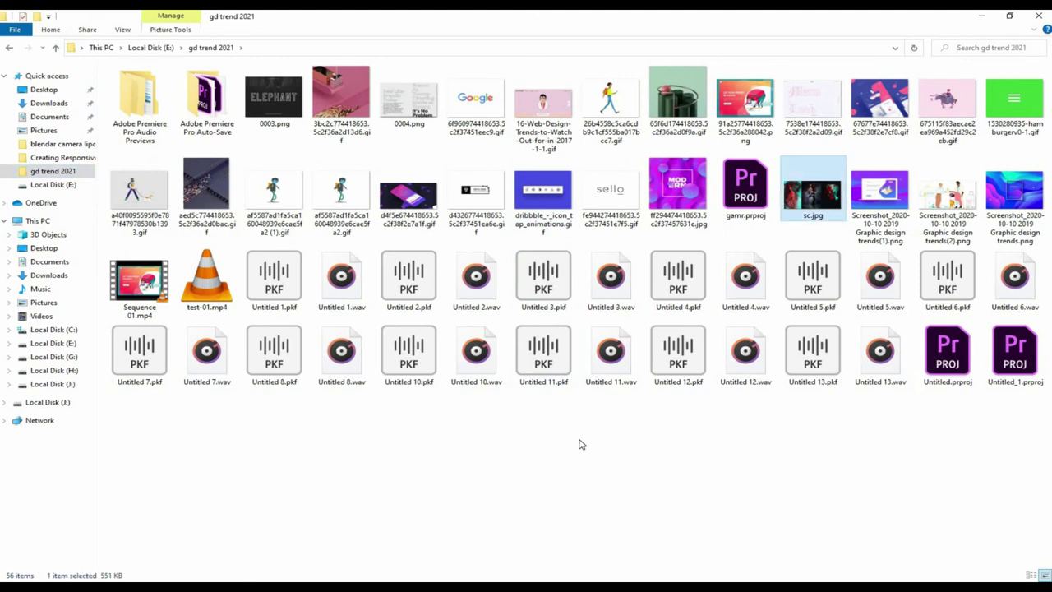
pyautogui.click(825, 445)
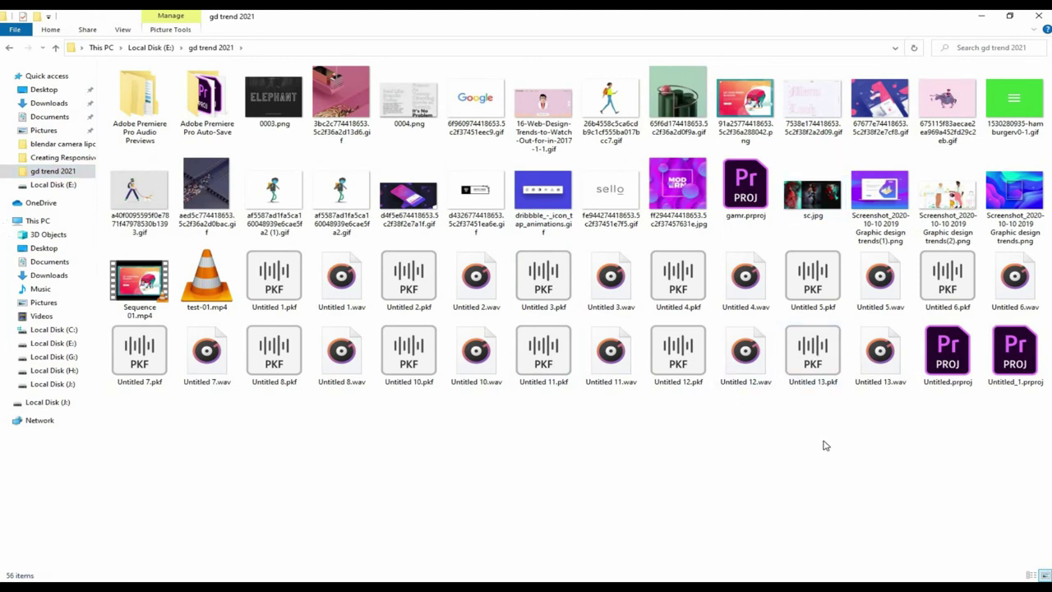
pyautogui.click(199, 250)
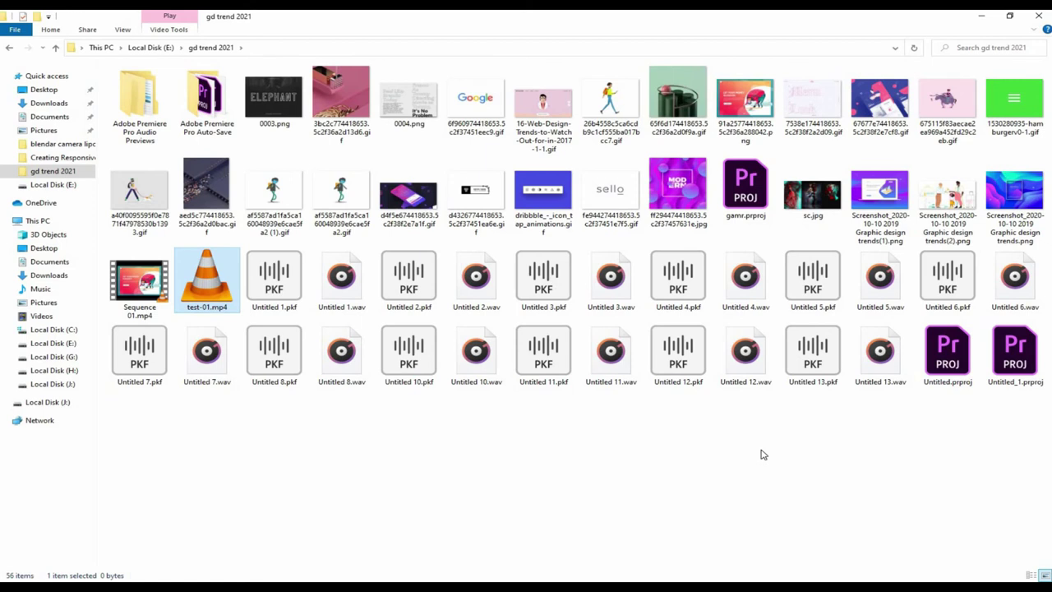
pyautogui.click(145, 284)
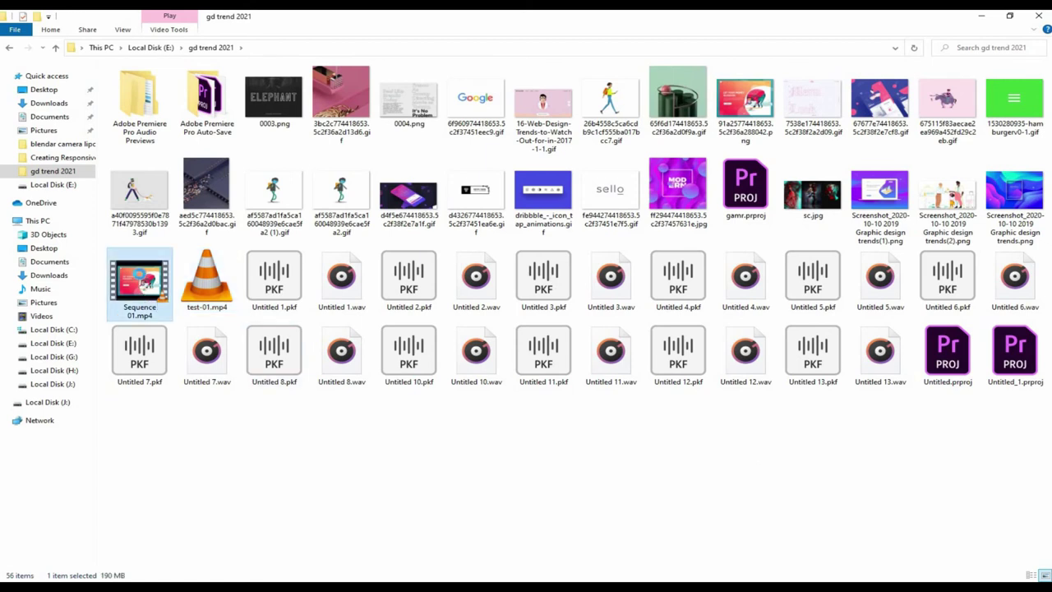
pyautogui.rightClick(144, 280)
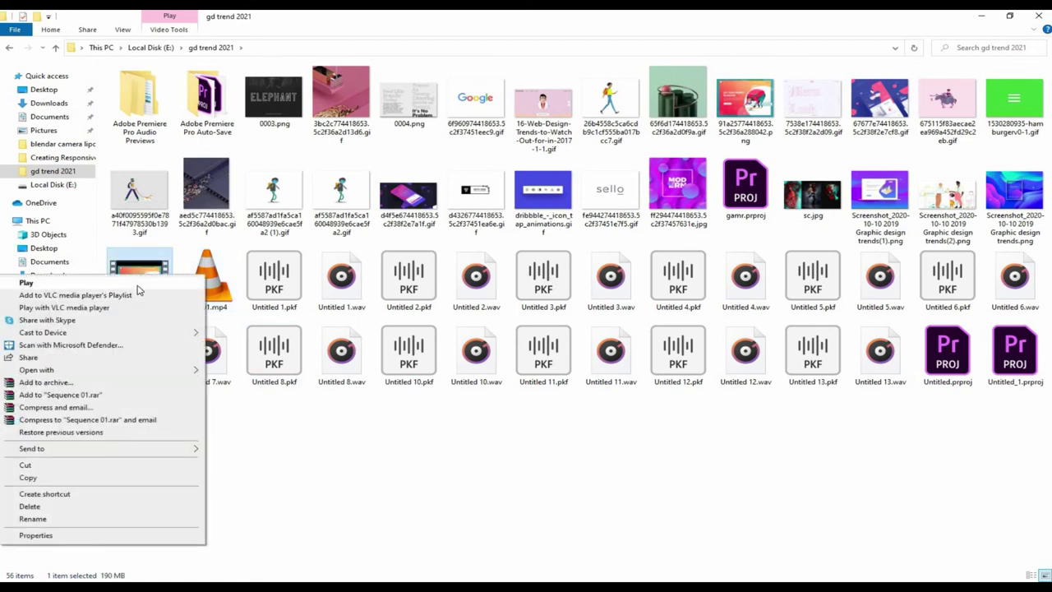
# - Play Sequence 01.mp4 in VLC, declining the update, and seek ahead to about 02:30
pyautogui.click(139, 289)
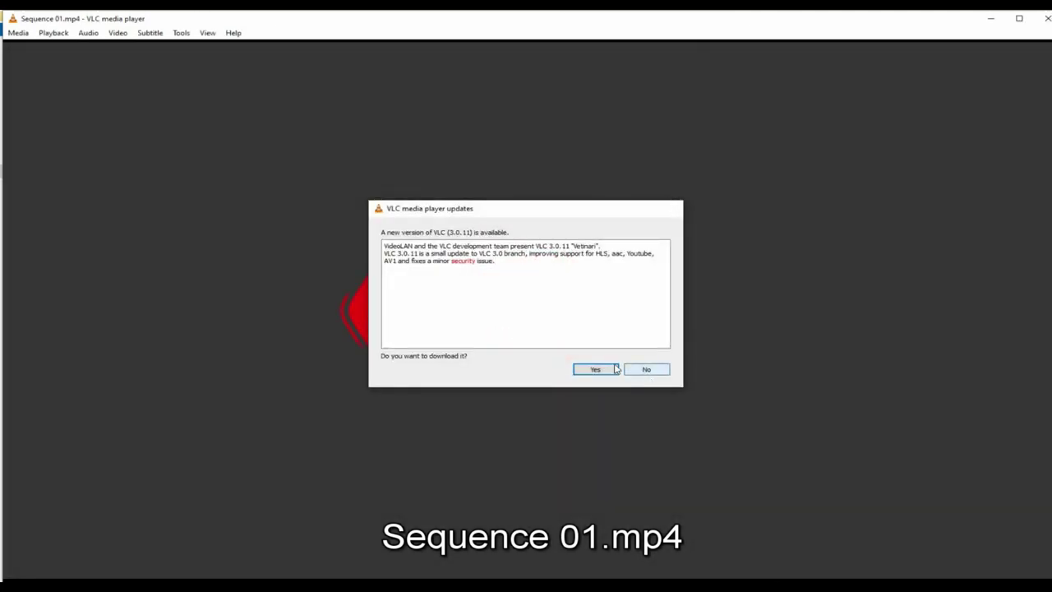
pyautogui.click(644, 372)
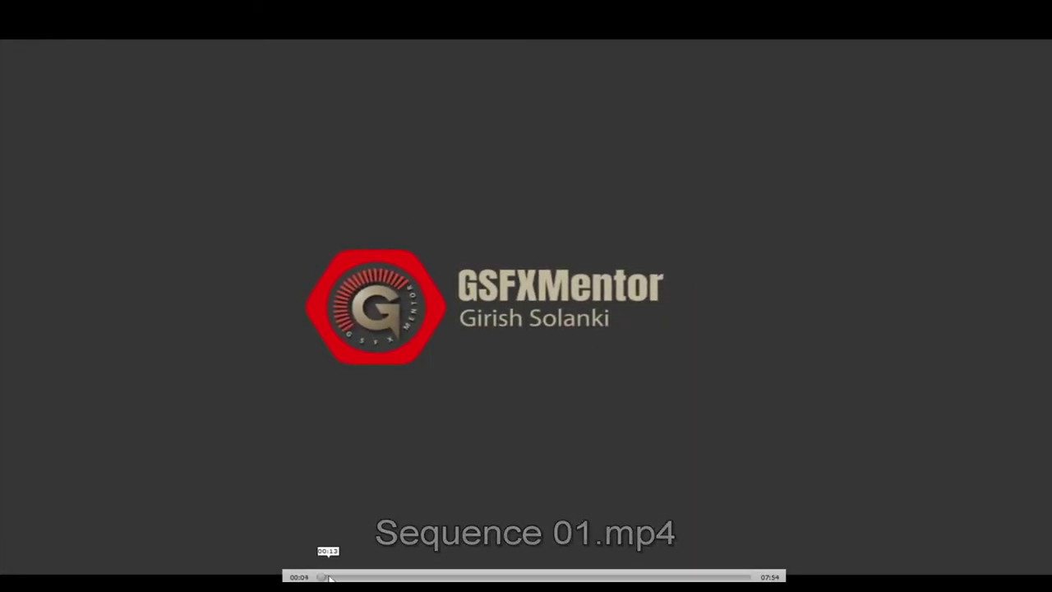
pyautogui.click(330, 577)
pyautogui.click(365, 577)
pyautogui.click(389, 577)
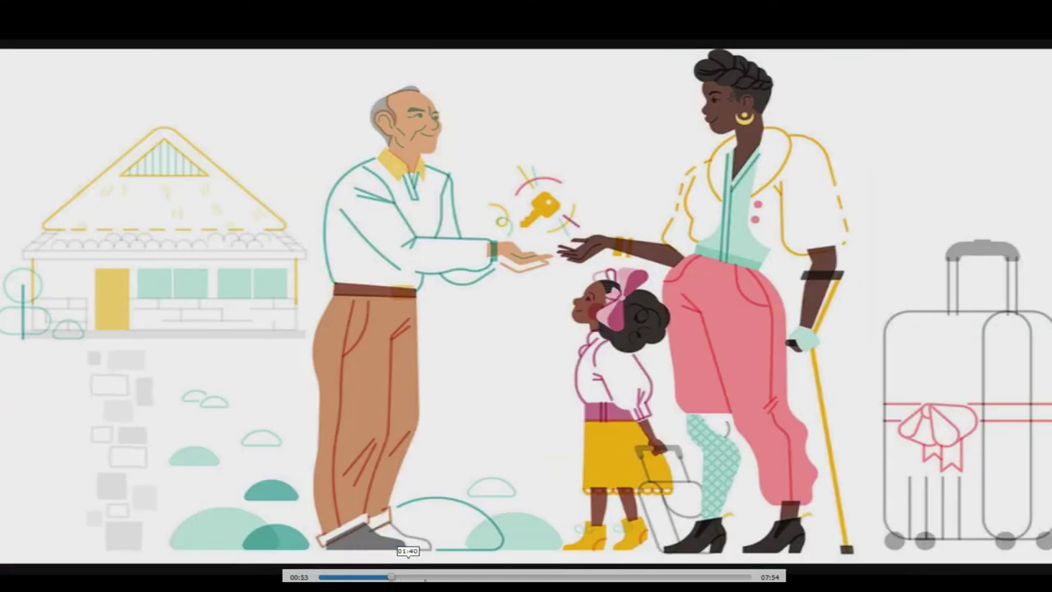
pyautogui.click(429, 577)
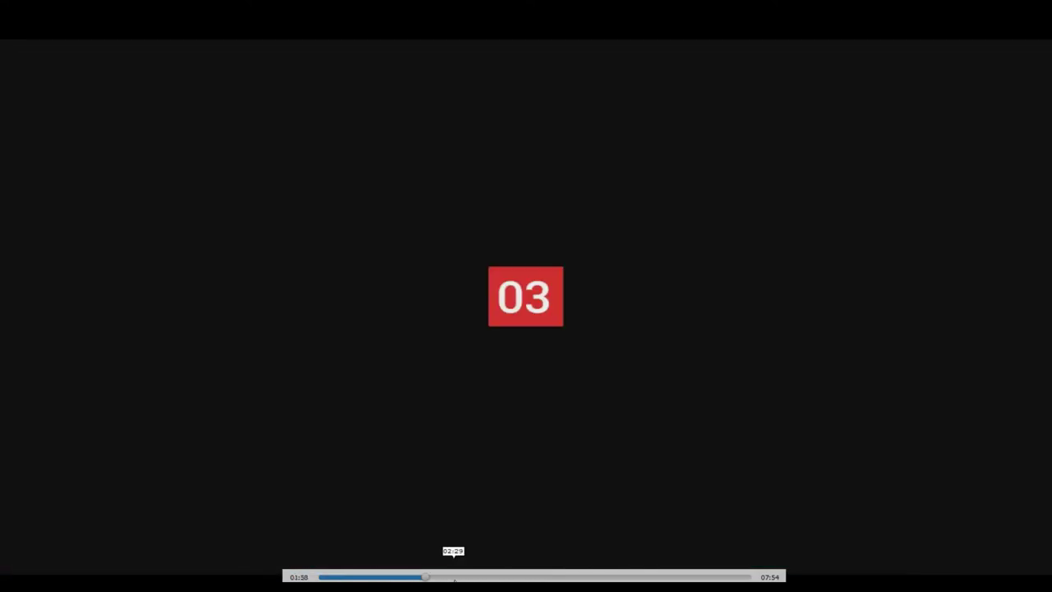
pyautogui.click(458, 576)
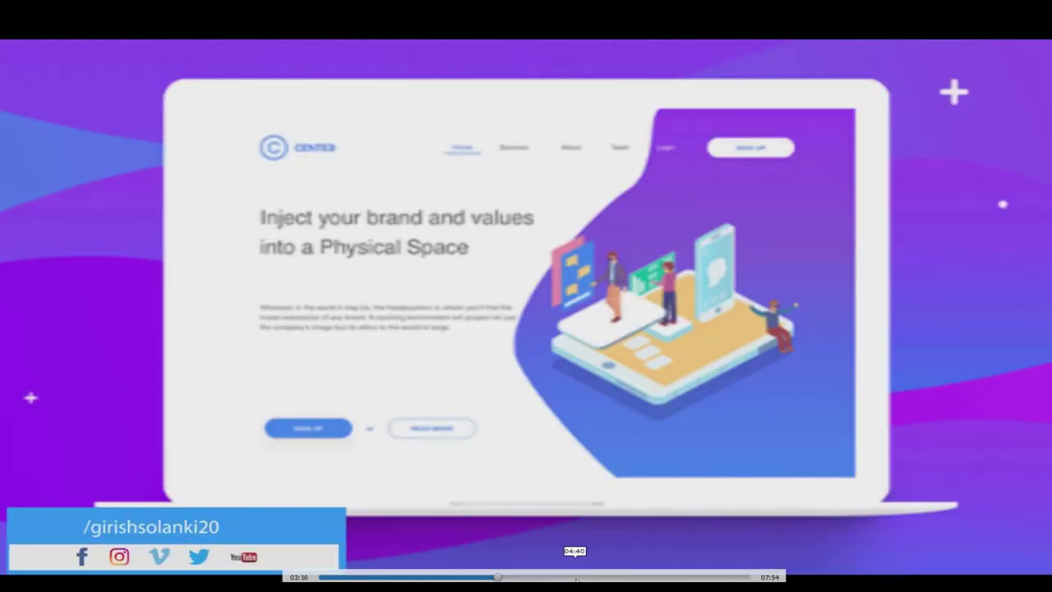
# - Seek through to the thanks for watching end card and exit fullscreen
pyautogui.click(575, 577)
pyautogui.click(617, 577)
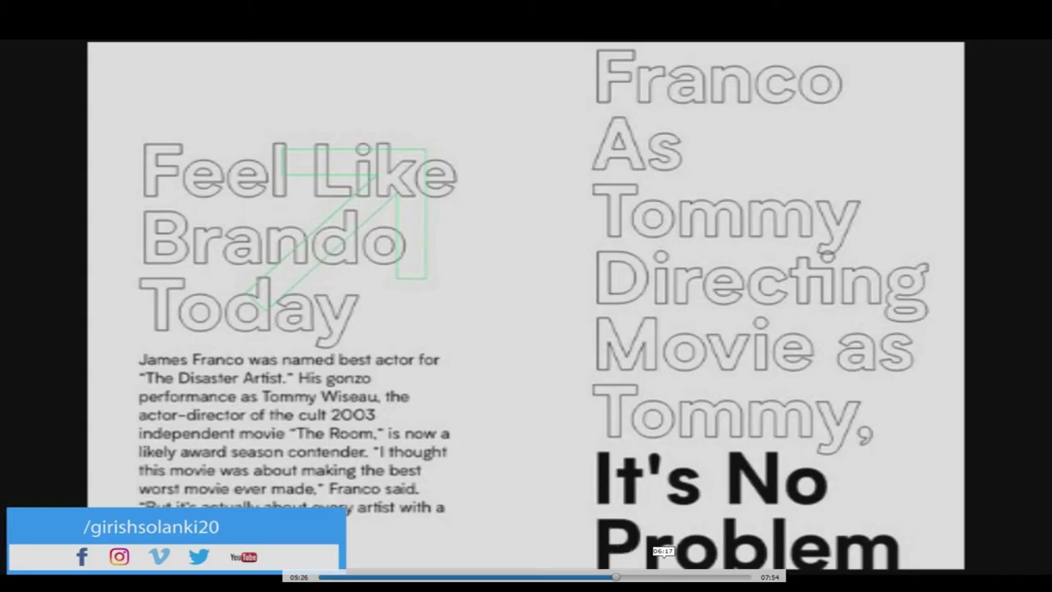
pyautogui.click(664, 577)
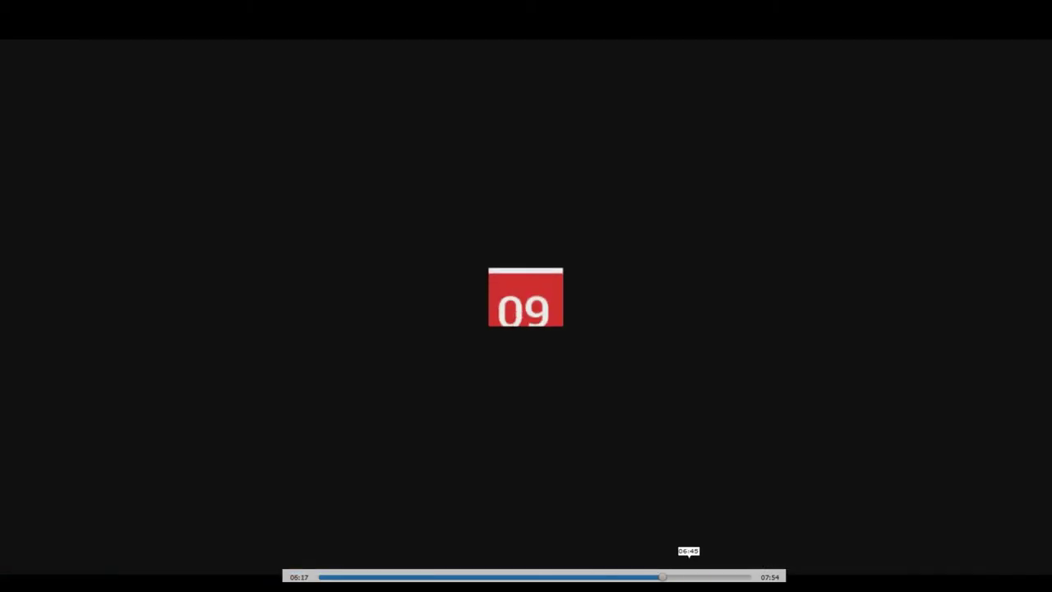
pyautogui.click(688, 576)
pyautogui.click(707, 577)
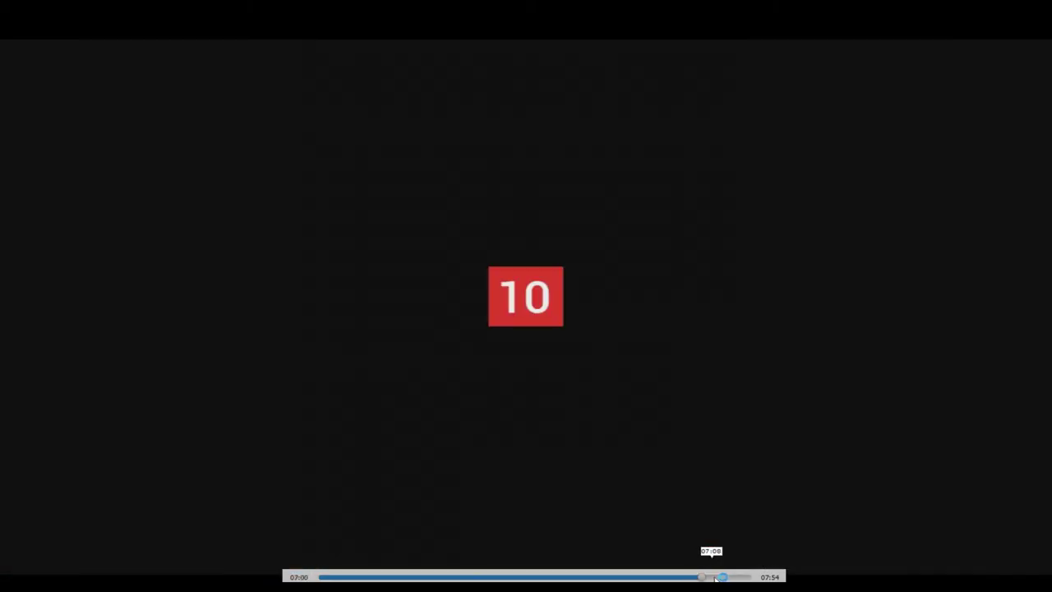
pyautogui.click(728, 577)
pyautogui.click(745, 577)
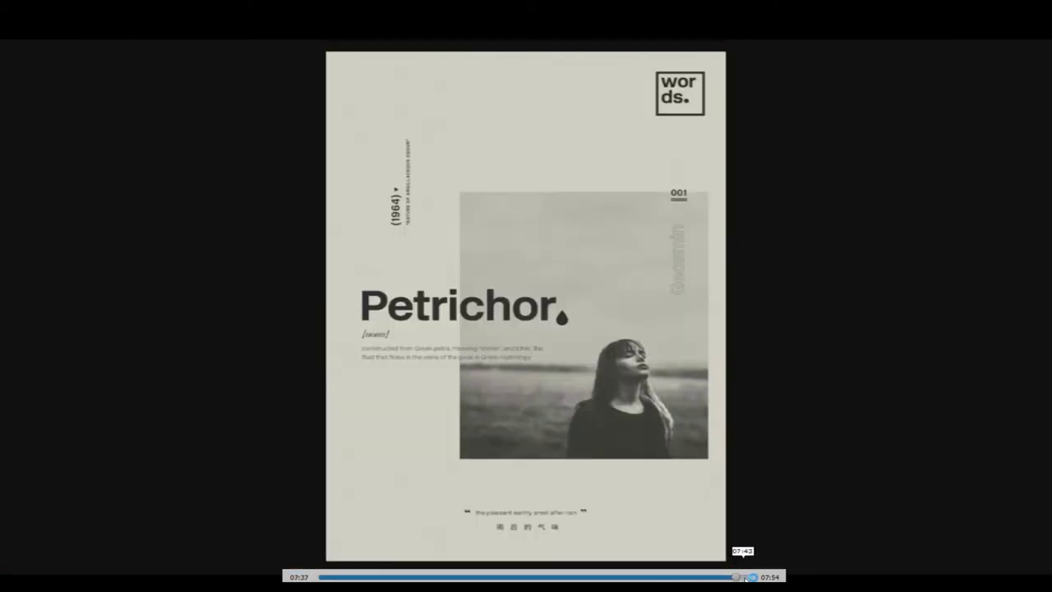
pyautogui.click(747, 576)
pyautogui.doubleClick(700, 363)
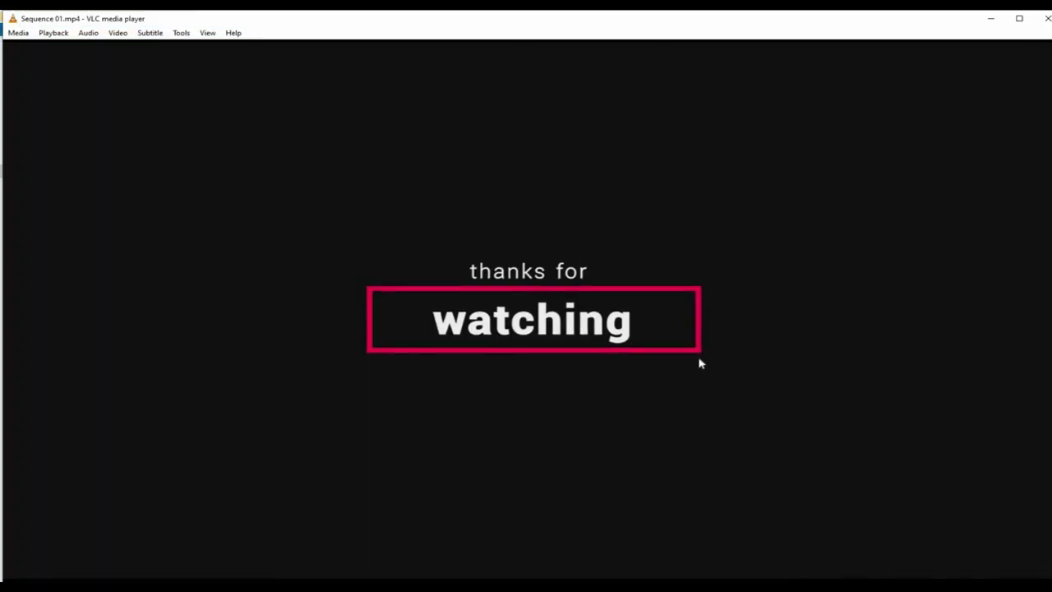
# - Close the VLC player window, returning to File Explorer while test-01.mp4 keeps encoding
pyautogui.click(1047, 18)
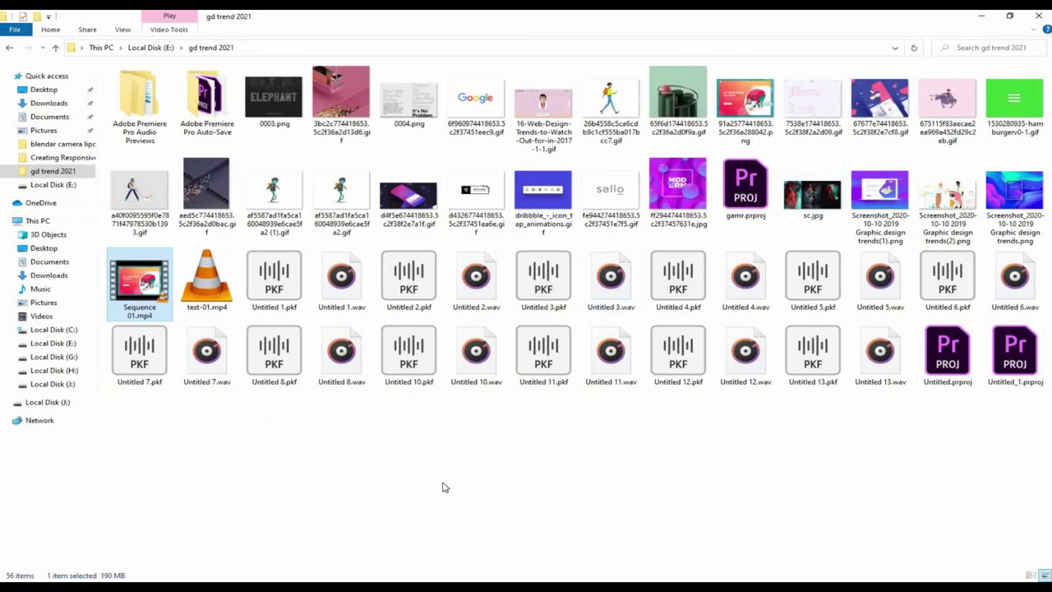